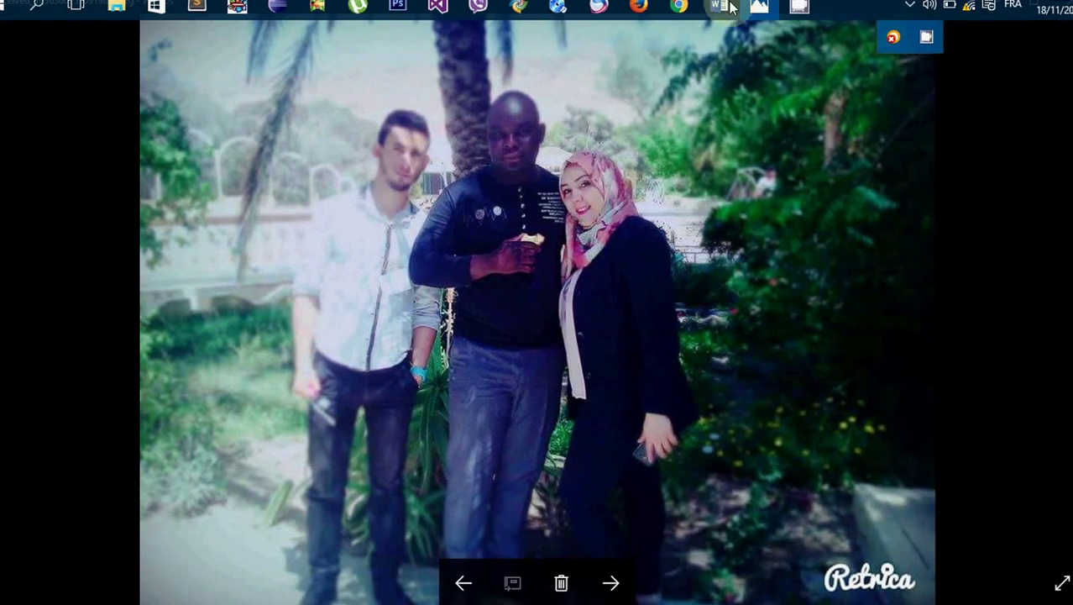
Step: Review the student's message in Document1 and the reply in Document2, and minimize both documents
{"action": "mouse_move", "coordinate": [731, 7]}
{"action": "left_click", "coordinate": [636, 87]}
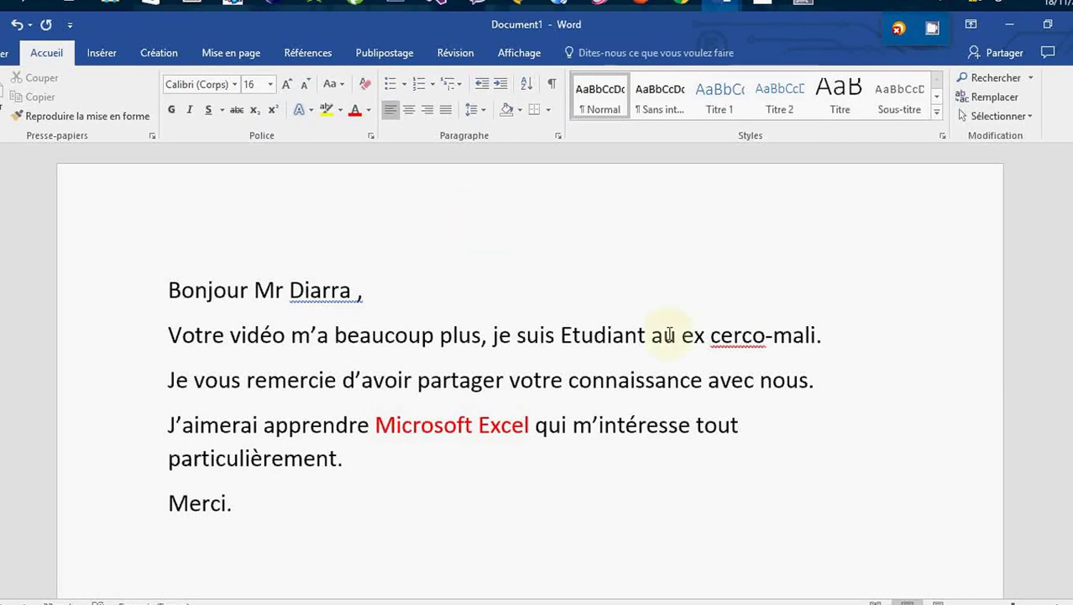
{"action": "left_click_drag", "start_coordinate": [652, 335], "coordinate": [673, 336]}
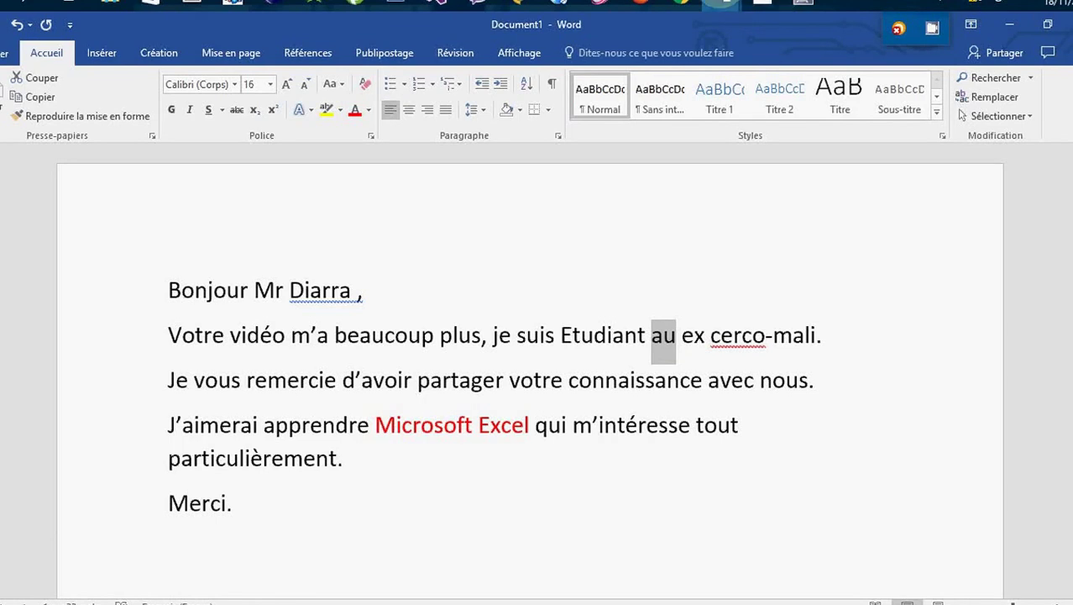
{"action": "mouse_move", "coordinate": [726, 4]}
{"action": "left_click", "coordinate": [774, 84]}
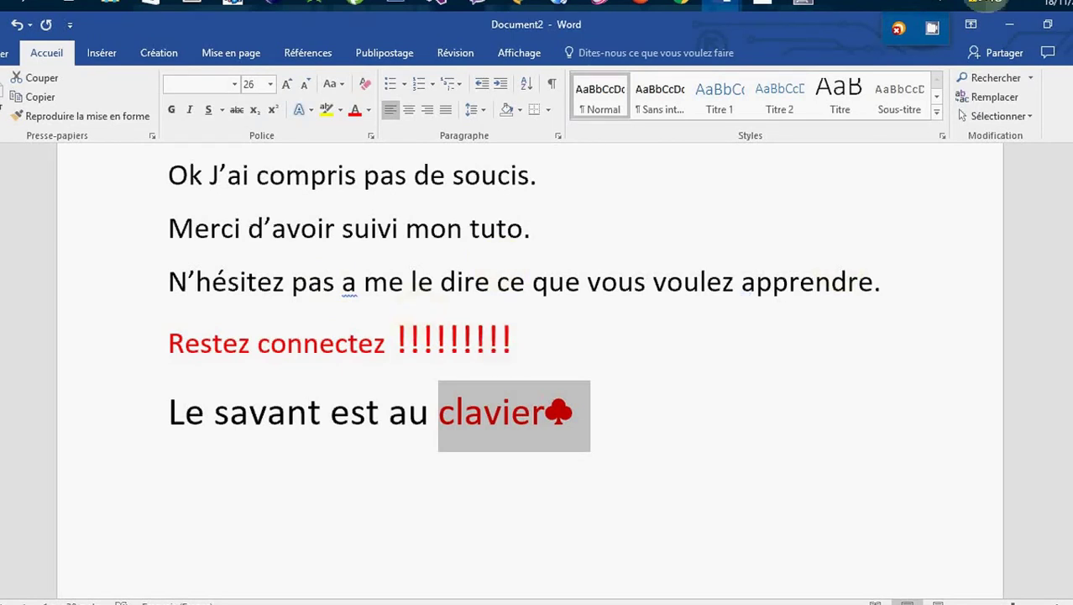
{"action": "left_click", "coordinate": [1011, 28]}
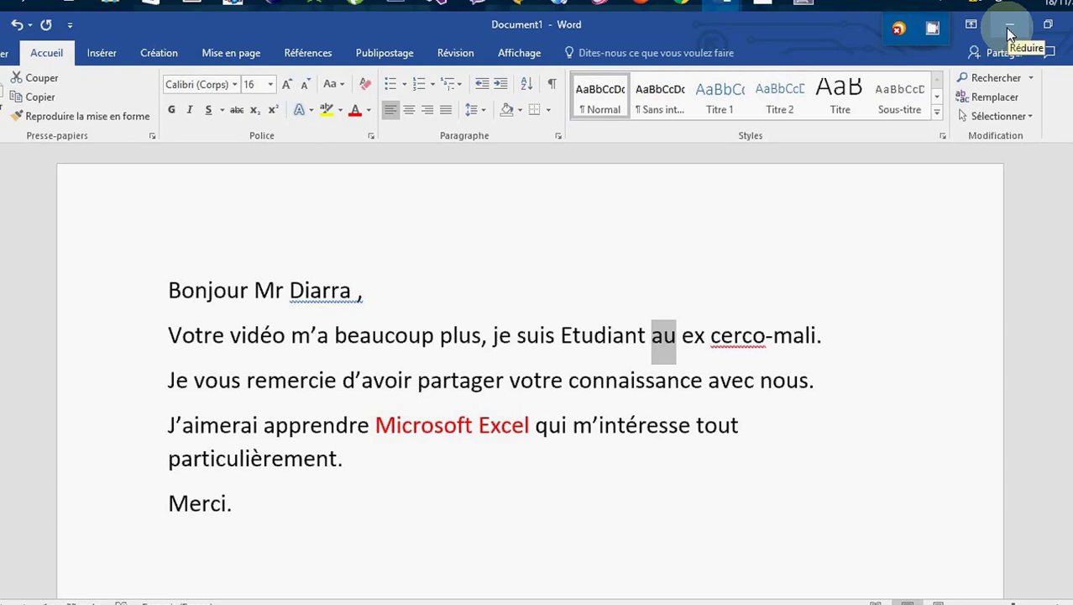
{"action": "left_click", "coordinate": [1010, 30]}
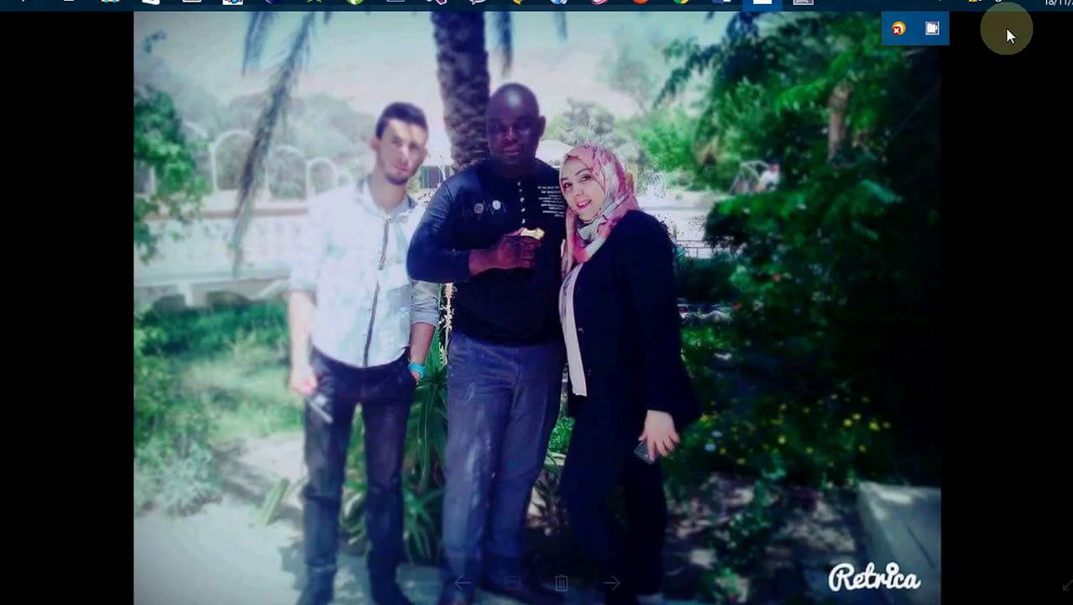
Step: Compare the contents of Document1 and Document2 using their window previews
{"action": "mouse_move", "coordinate": [722, 3]}
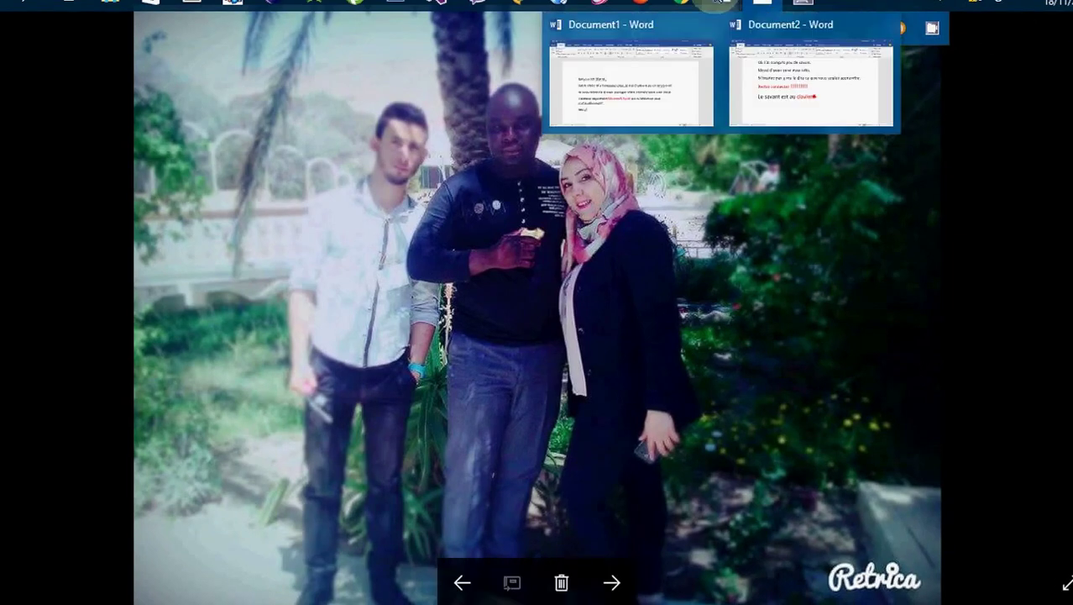
{"action": "mouse_move", "coordinate": [645, 49]}
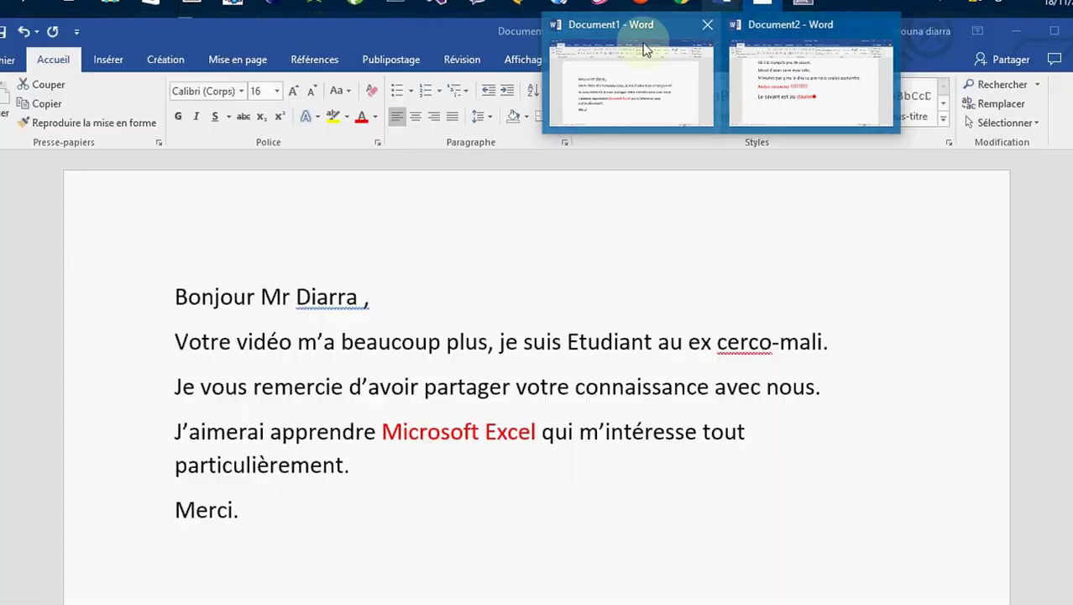
{"action": "mouse_move", "coordinate": [803, 59]}
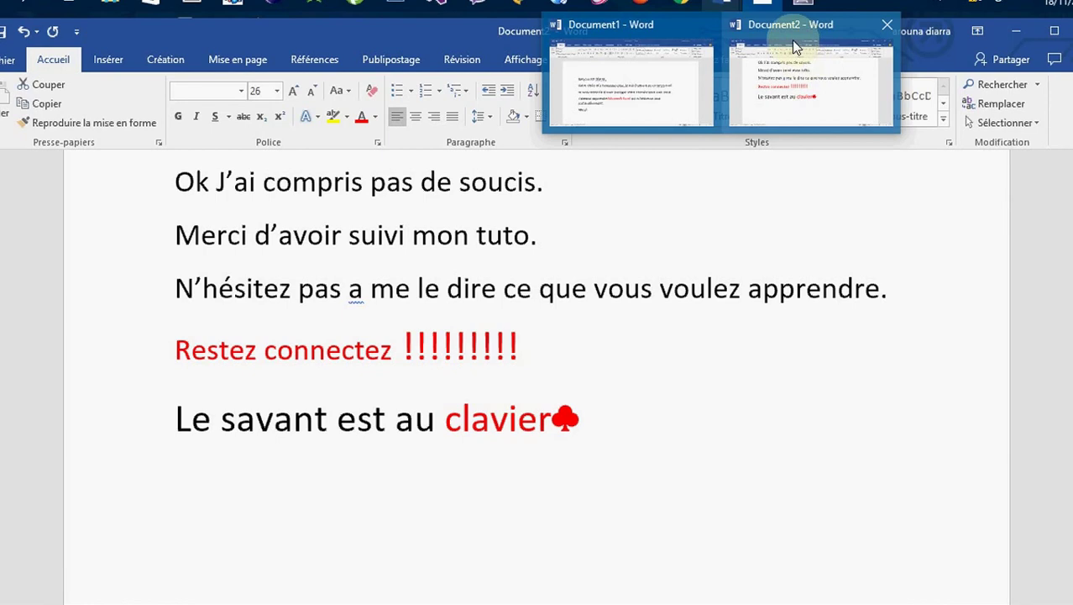
{"action": "mouse_move", "coordinate": [677, 79]}
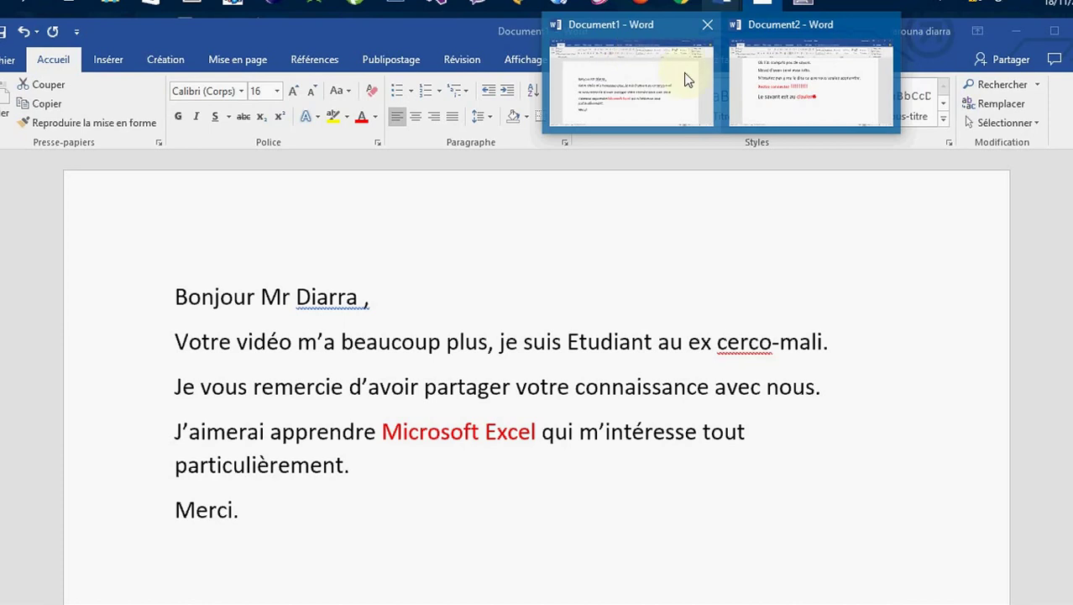
{"action": "mouse_move", "coordinate": [831, 84]}
{"action": "mouse_move", "coordinate": [676, 35]}
{"action": "mouse_move", "coordinate": [798, 93]}
{"action": "mouse_move", "coordinate": [712, 56]}
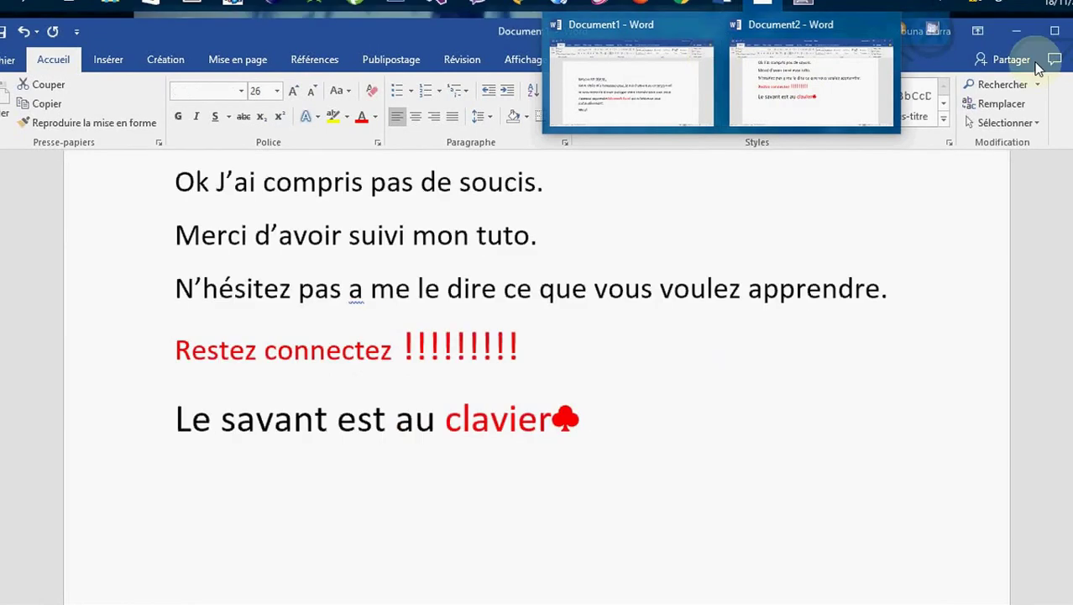
{"action": "mouse_move", "coordinate": [704, 100]}
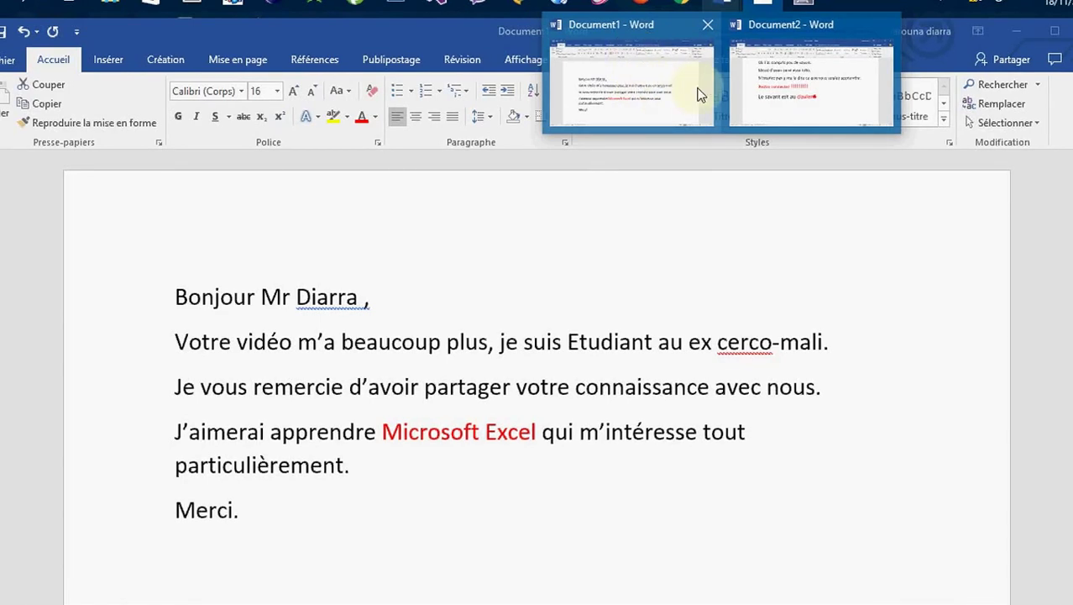
{"action": "mouse_move", "coordinate": [743, 84]}
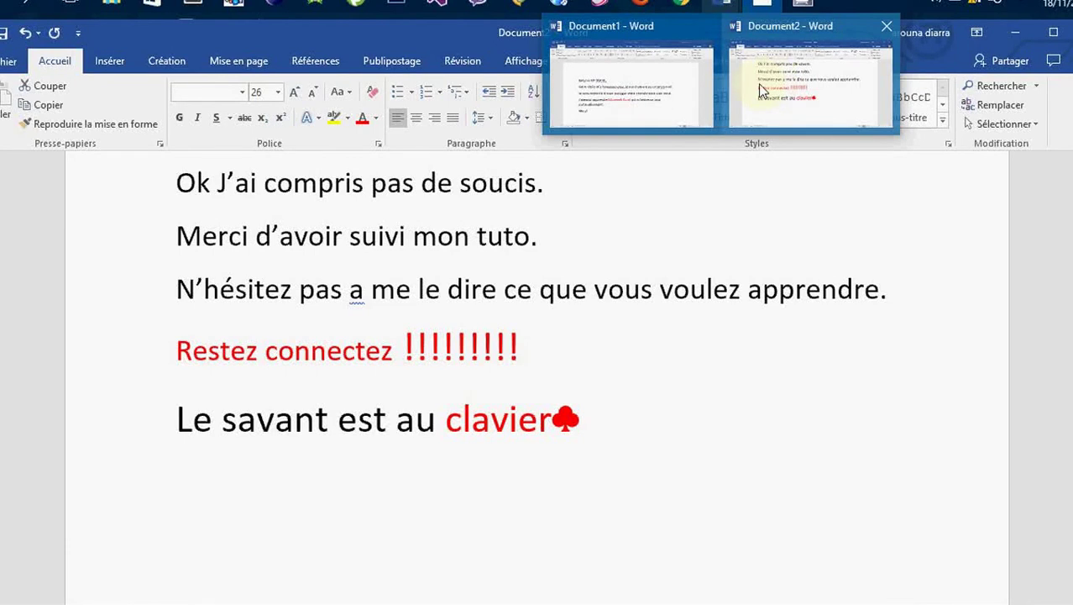
{"action": "mouse_move", "coordinate": [699, 94]}
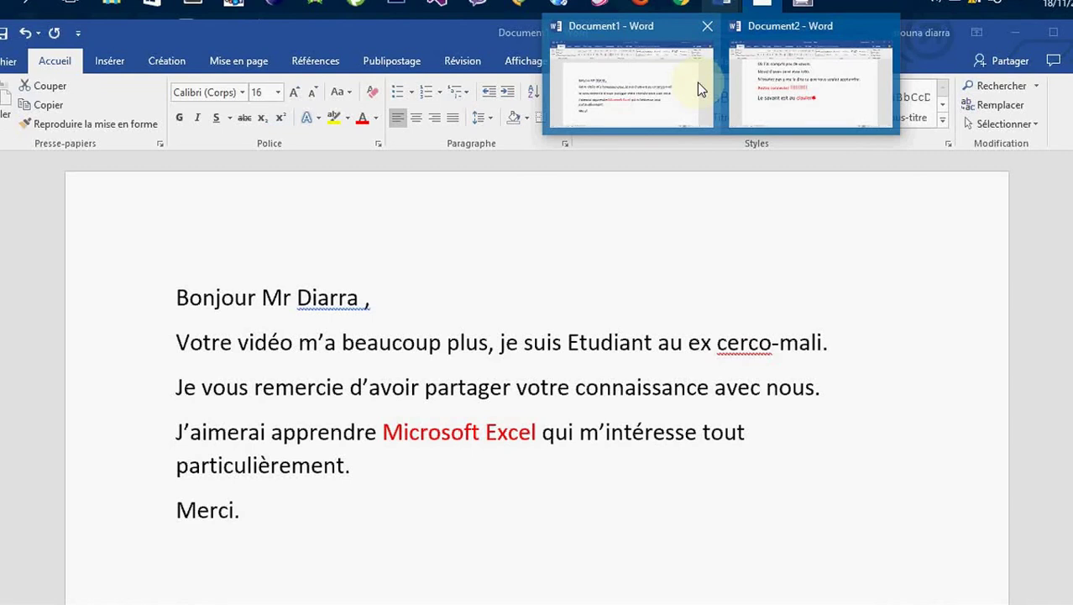
{"action": "mouse_move", "coordinate": [847, 54]}
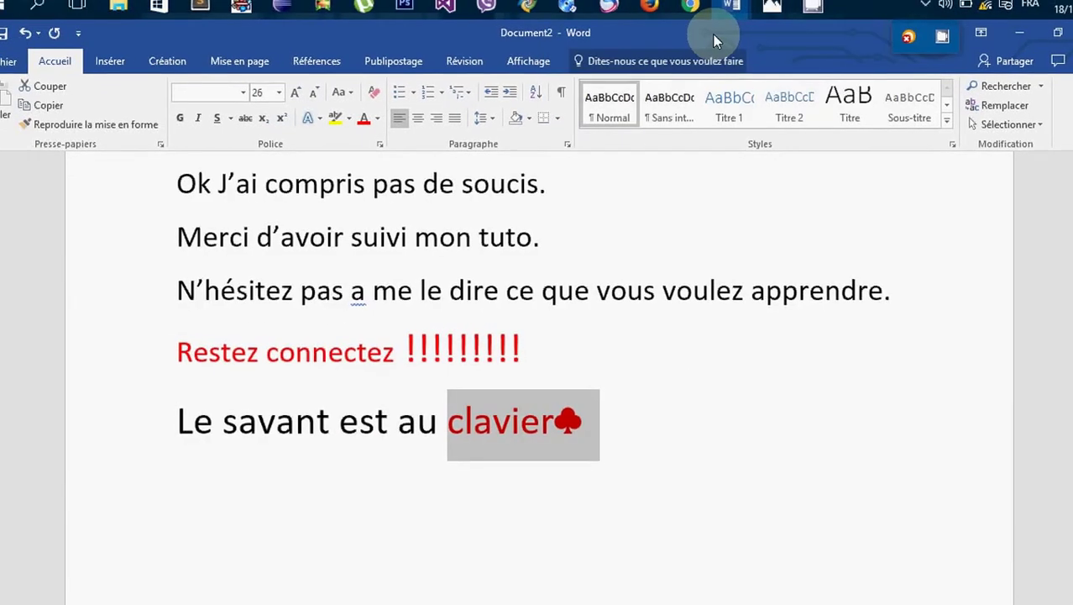
Step: Minimize the Avast window and close Document1 without saving its changes
{"action": "mouse_move", "coordinate": [732, 7]}
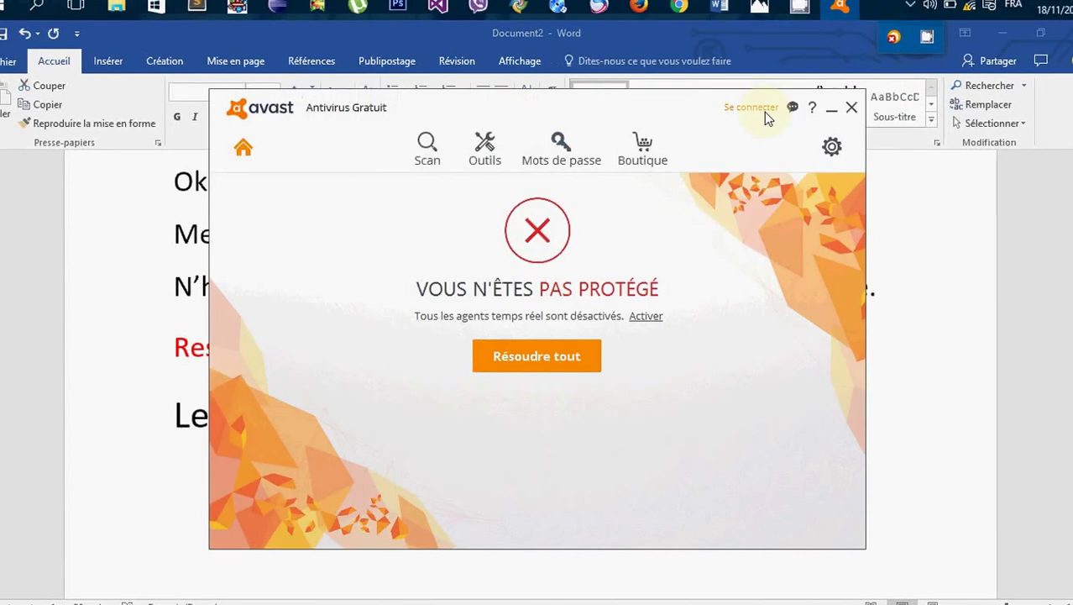
{"action": "left_click", "coordinate": [836, 110]}
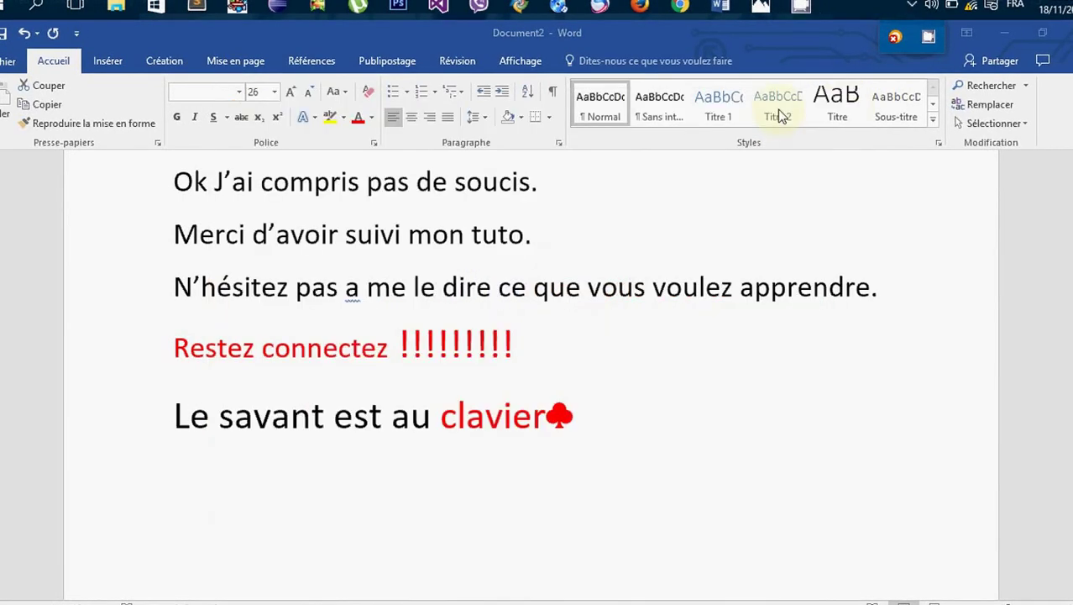
{"action": "mouse_move", "coordinate": [722, 7]}
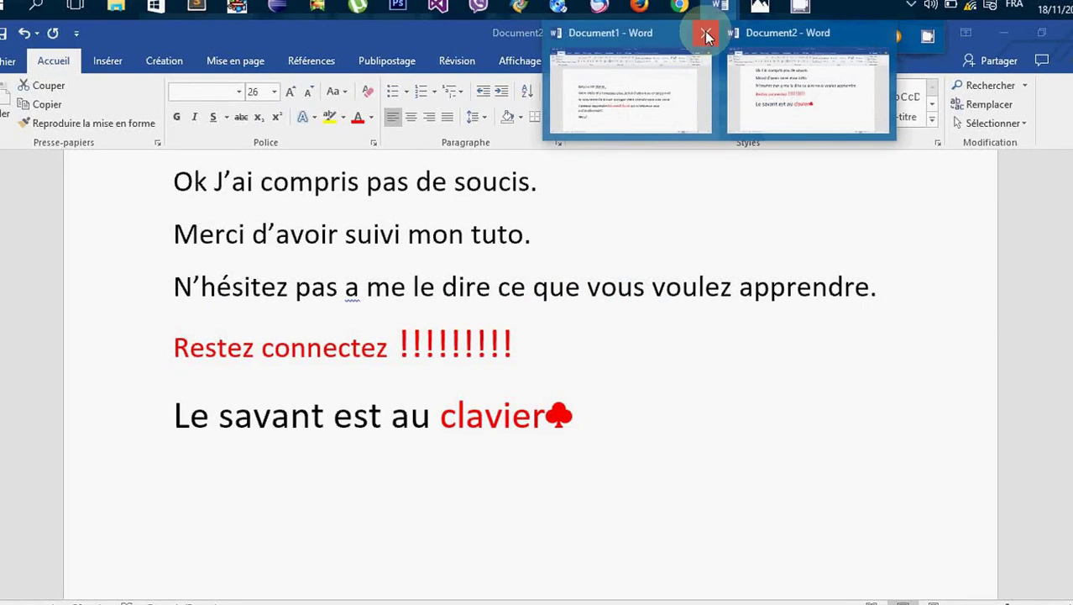
{"action": "left_click", "coordinate": [706, 34]}
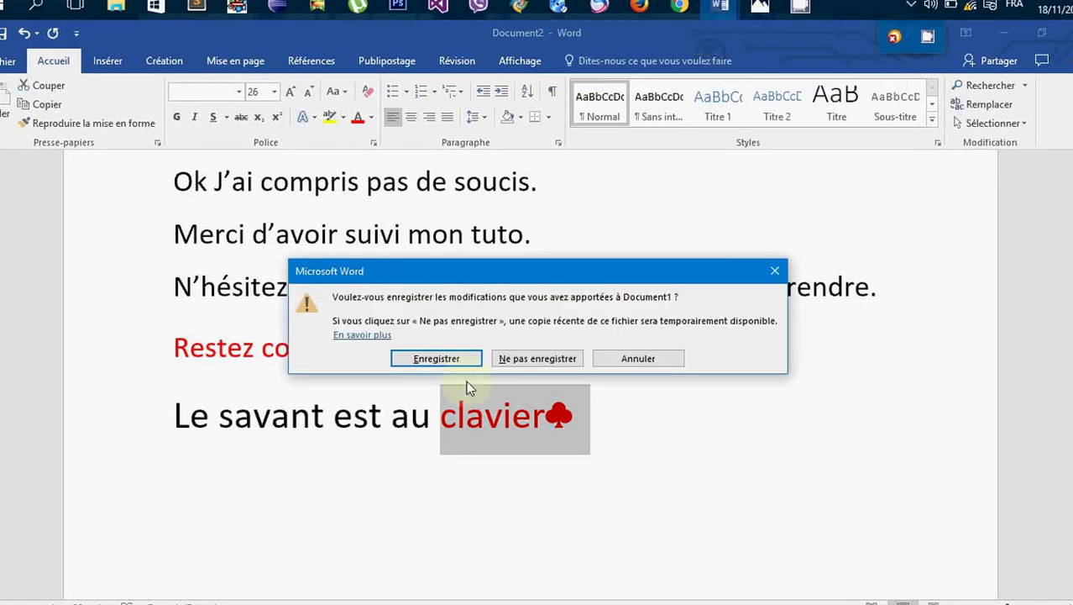
{"action": "left_click", "coordinate": [537, 359]}
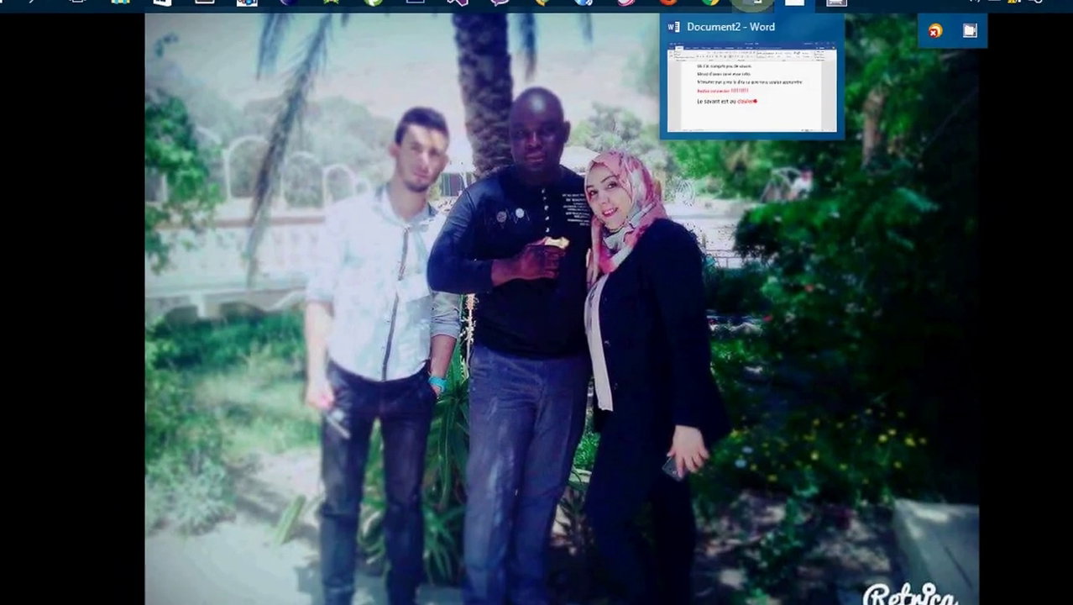
Step: Check the window previews of Document2 and the open photo, and return to the desktop
{"action": "mouse_move", "coordinate": [696, 85]}
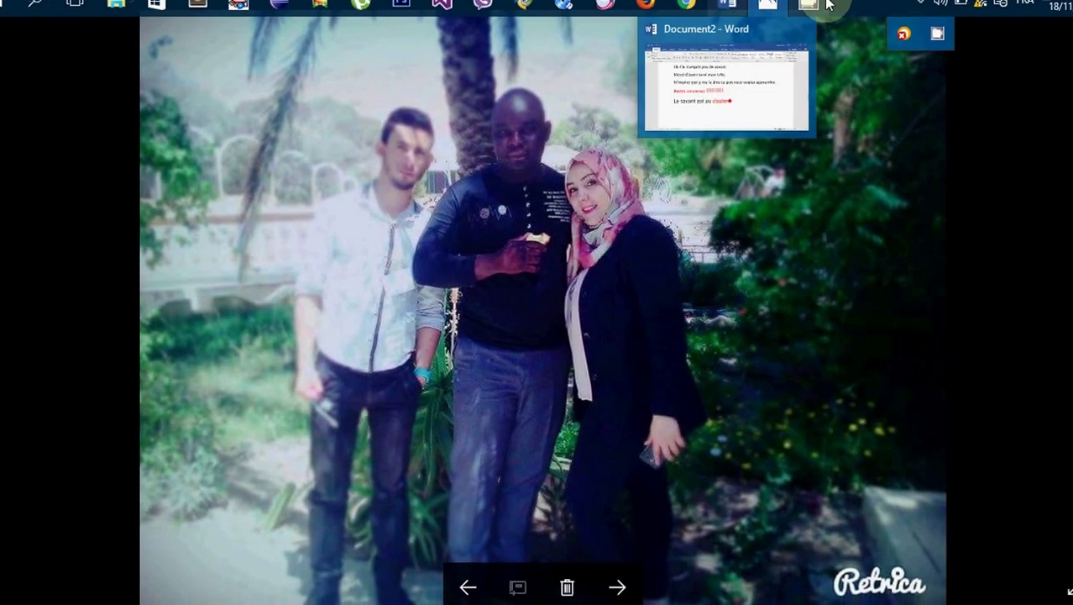
{"action": "mouse_move", "coordinate": [769, 3]}
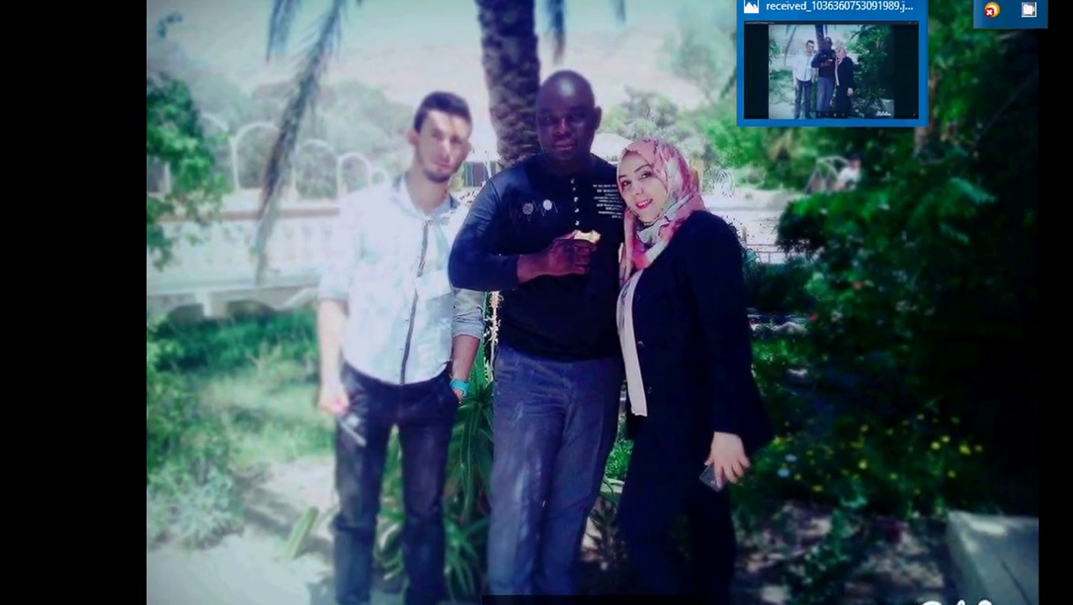
{"action": "left_click", "coordinate": [736, 6]}
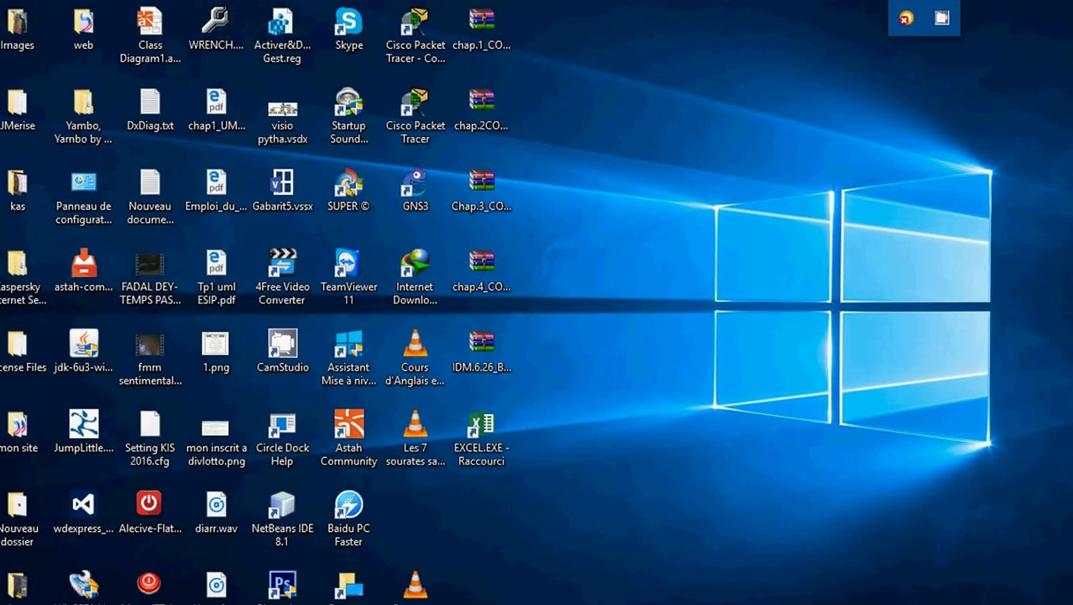
Step: Launch Excel 2016 from its Start tile, and close it at the template start screen
{"action": "left_click", "coordinate": [0, 5]}
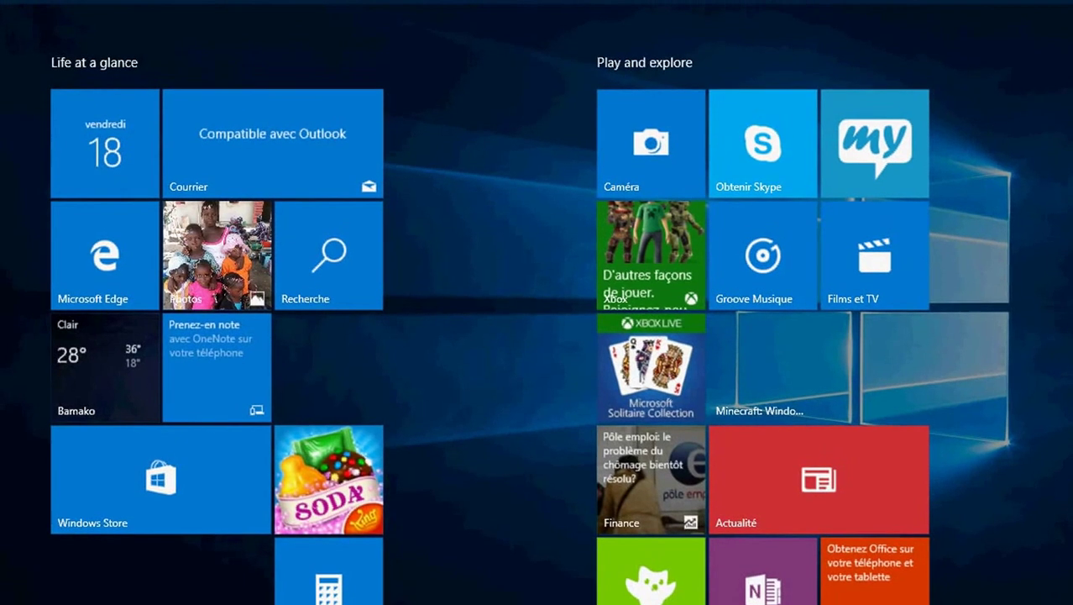
{"action": "scroll", "coordinate": [496, 336], "scroll_direction": "down", "scroll_amount": 3}
{"action": "scroll", "coordinate": [152, 598], "scroll_direction": "down", "scroll_amount": 3}
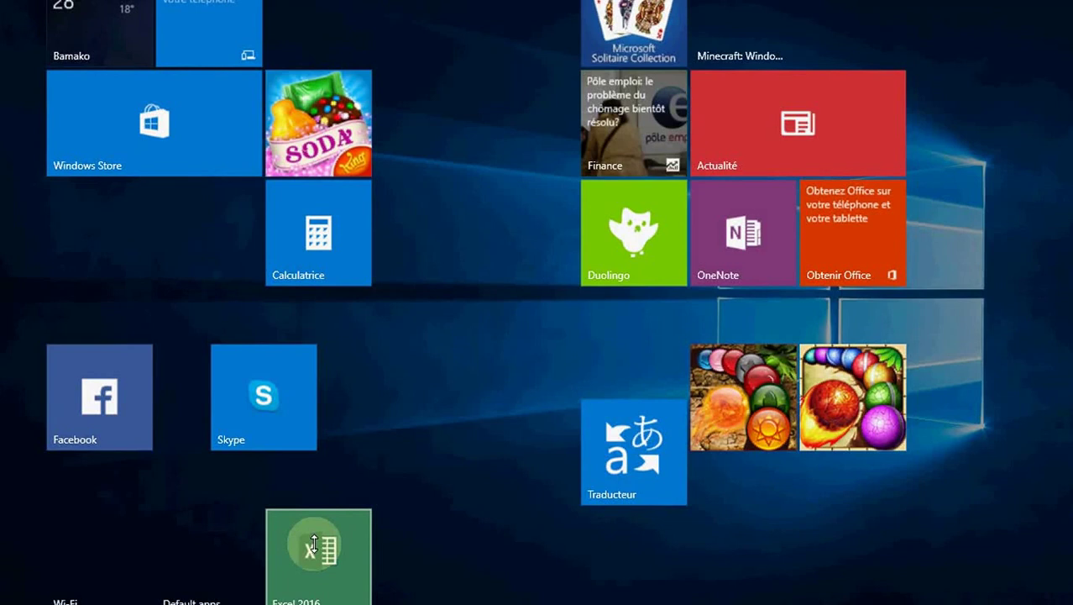
{"action": "left_click", "coordinate": [329, 528]}
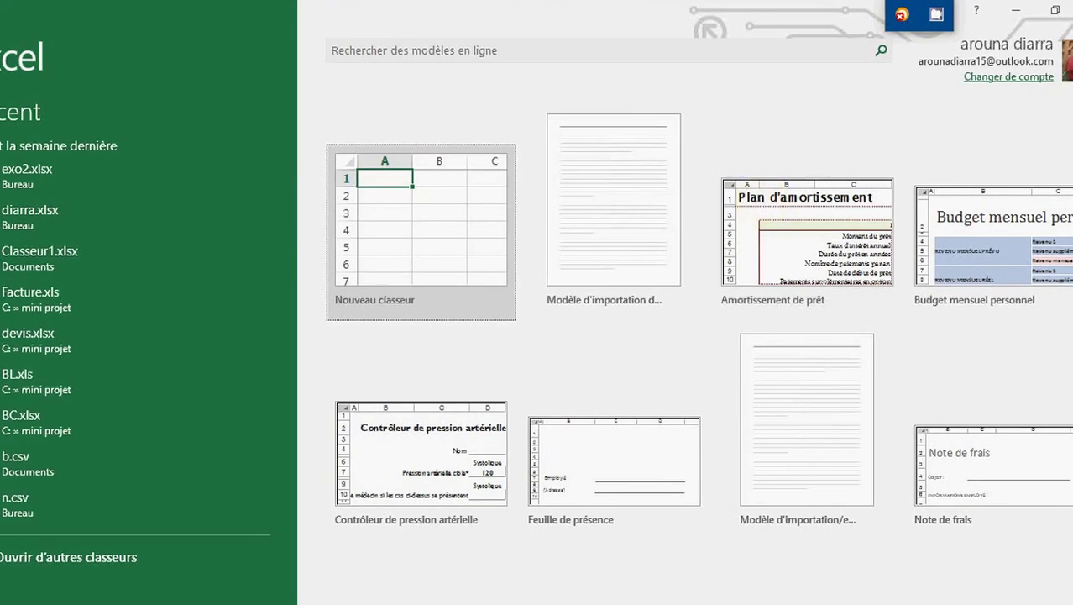
{"action": "left_click", "coordinate": [1072, 10]}
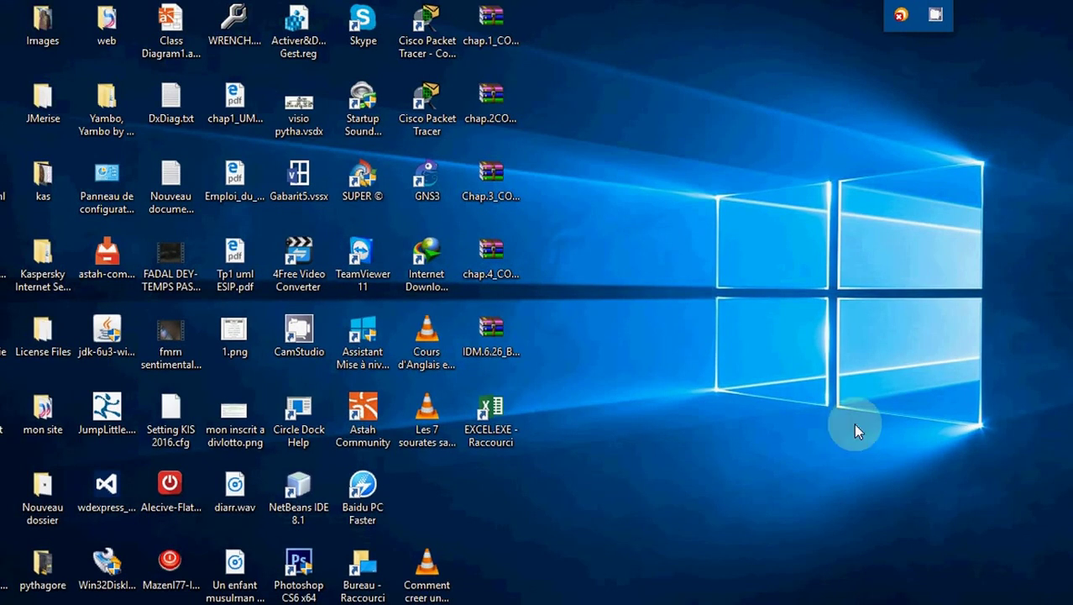
Step: Open the Program Files (x86) folder on drive C: in File Explorer
{"action": "key", "text": "super+e"}
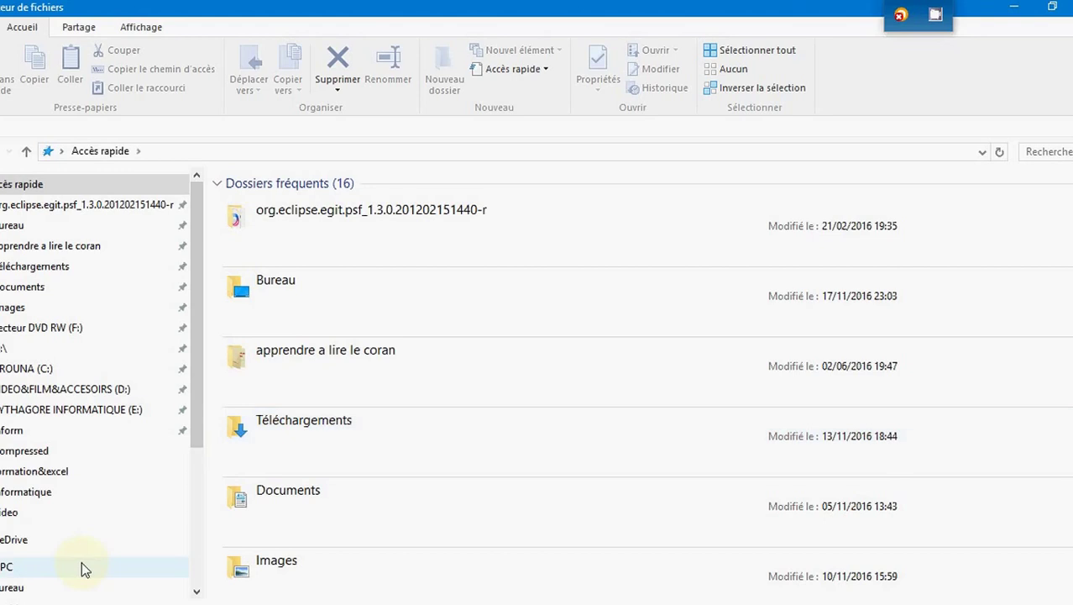
{"action": "left_click", "coordinate": [81, 565]}
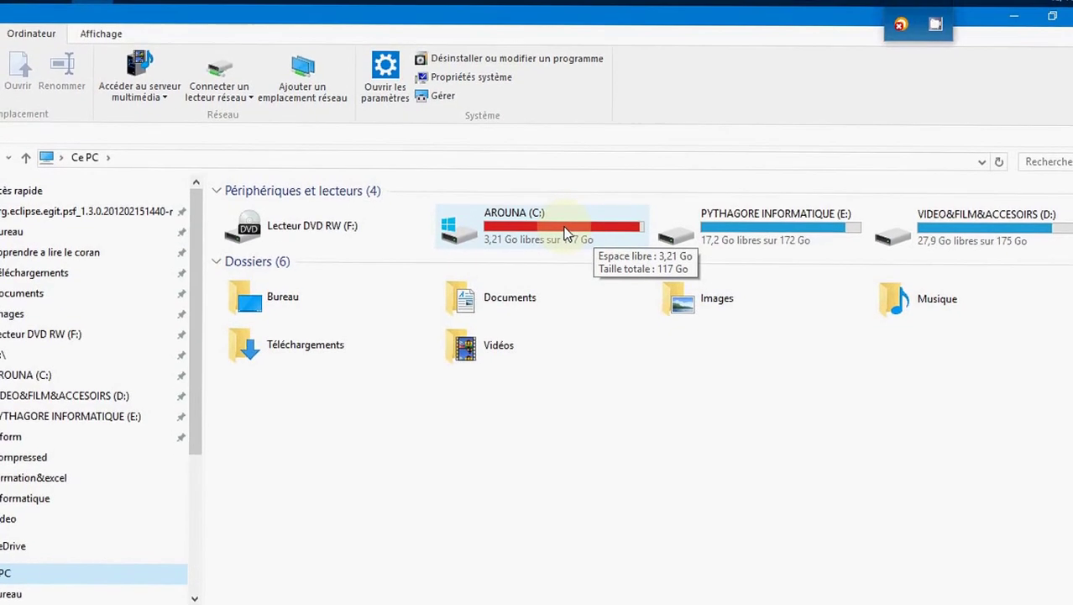
{"action": "double_click", "coordinate": [563, 227]}
{"action": "scroll", "coordinate": [568, 277], "scroll_direction": "down", "scroll_amount": 6}
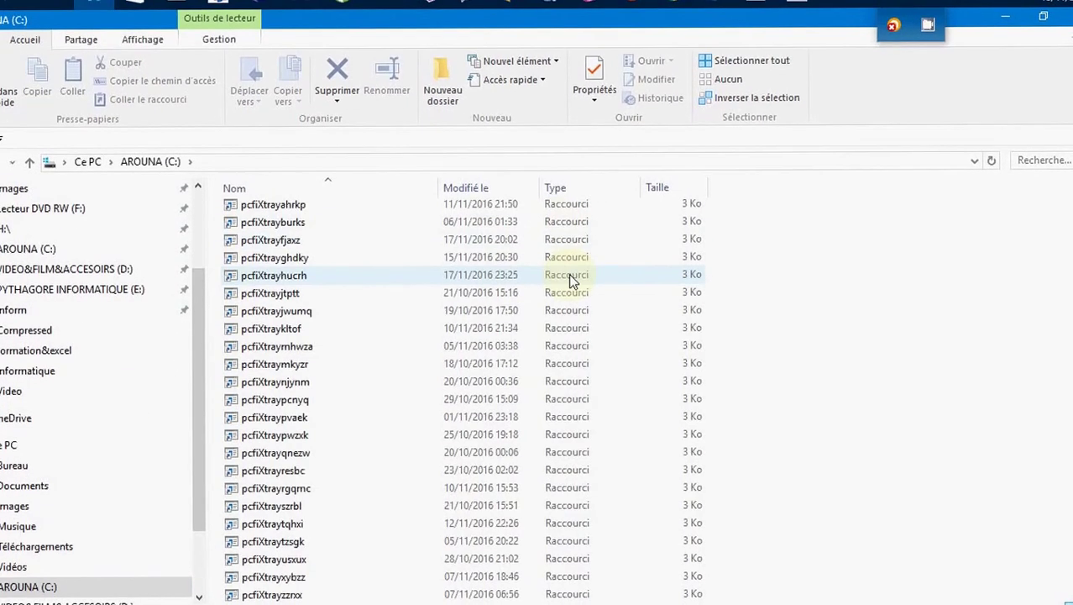
{"action": "scroll", "coordinate": [568, 278], "scroll_direction": "up", "scroll_amount": 6}
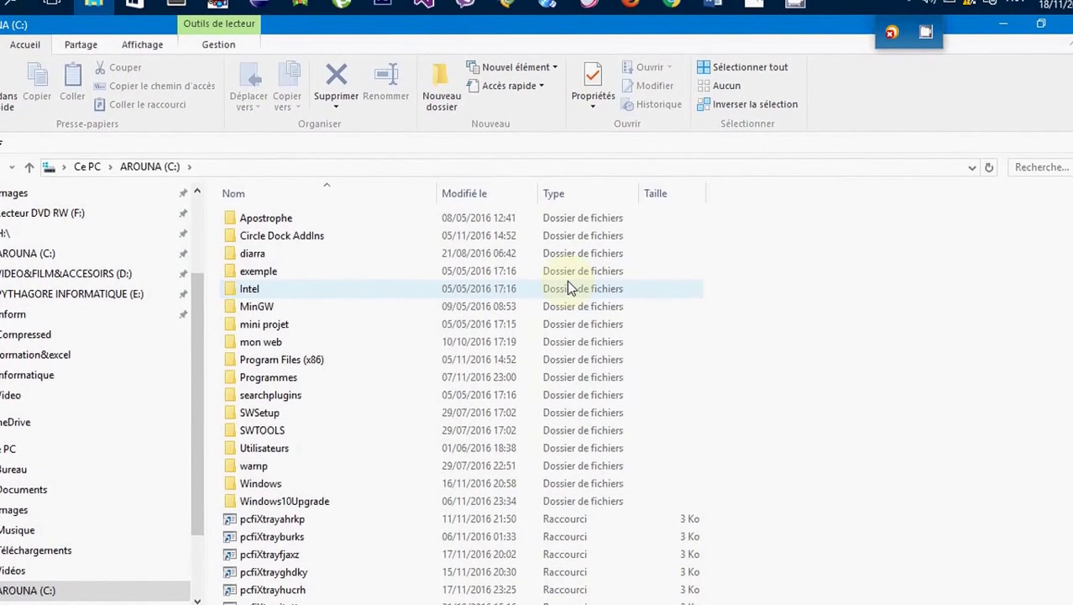
{"action": "left_click", "coordinate": [352, 363]}
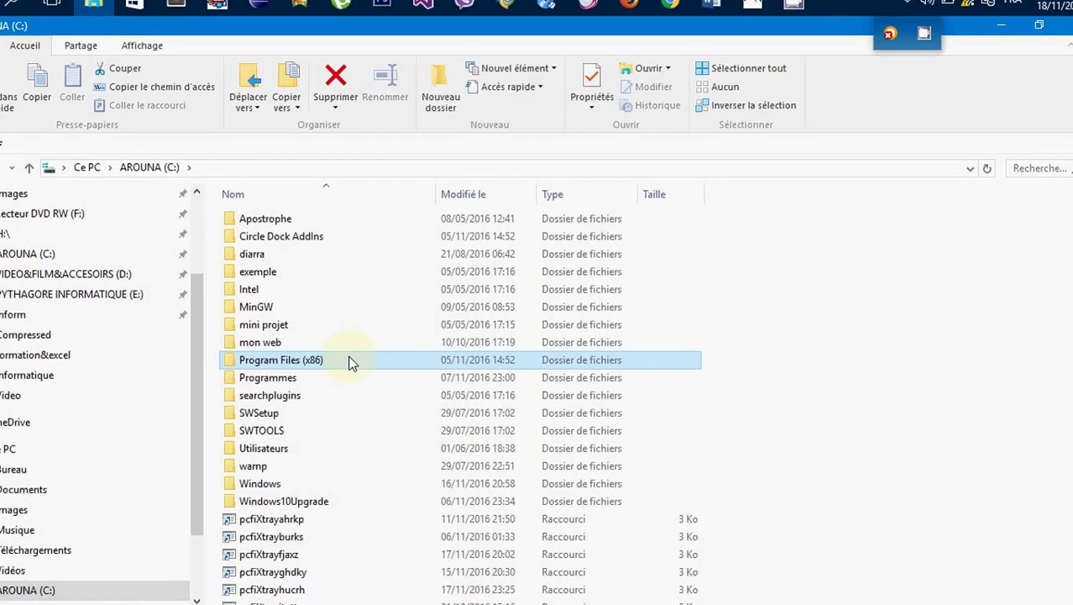
{"action": "double_click", "coordinate": [351, 361]}
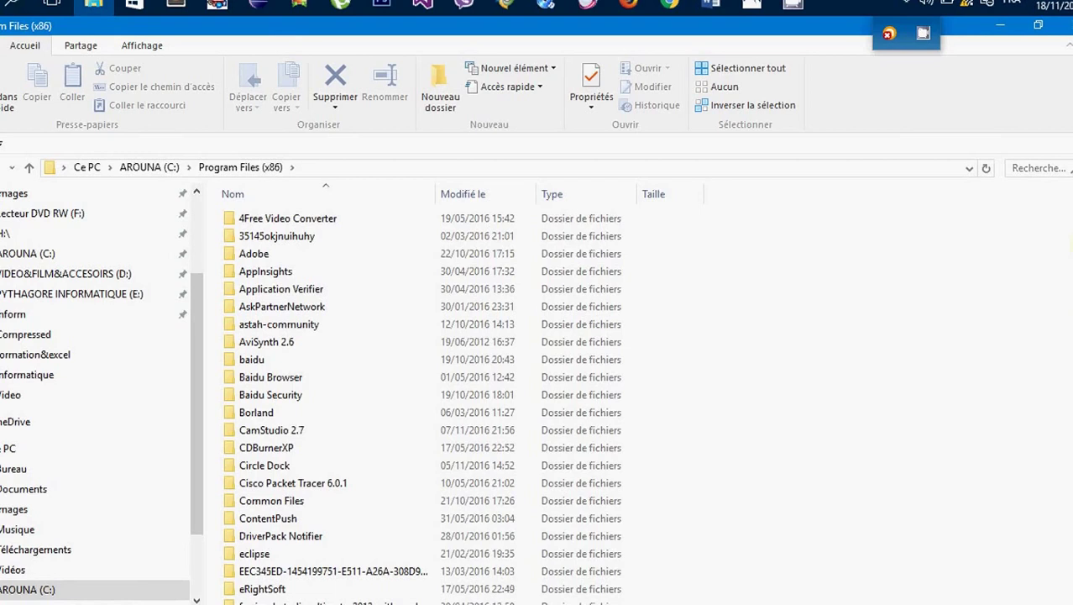
Step: Find the Microsoft Office folder inside Program Files (x86) and open it
{"action": "scroll", "coordinate": [412, 406], "scroll_direction": "down", "scroll_amount": 7}
{"action": "scroll", "coordinate": [412, 402], "scroll_direction": "up", "scroll_amount": 7}
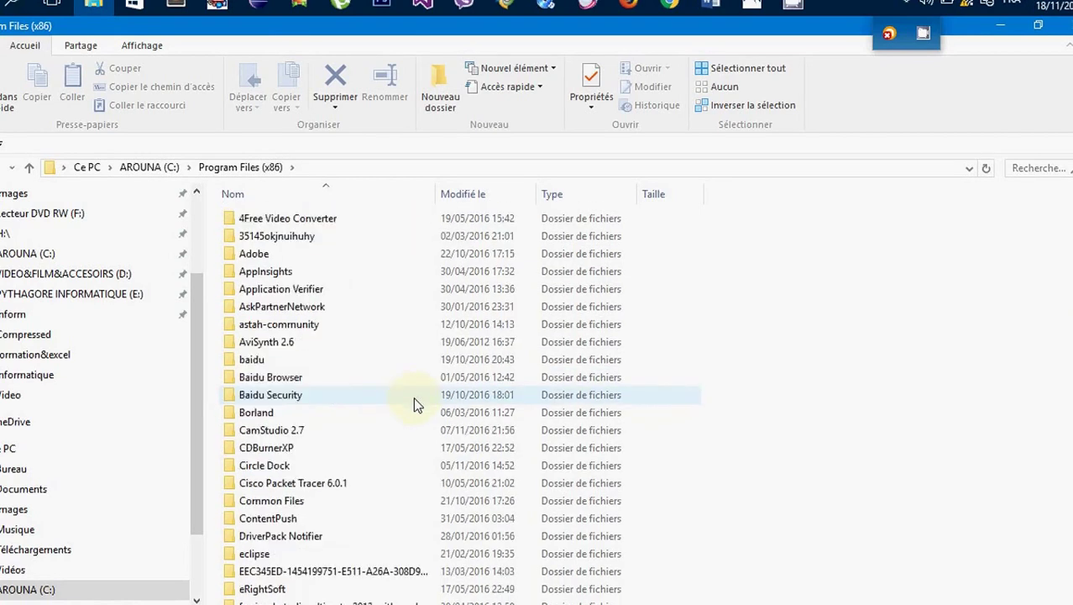
{"action": "scroll", "coordinate": [416, 404], "scroll_direction": "down", "scroll_amount": 15}
{"action": "scroll", "coordinate": [425, 406], "scroll_direction": "up", "scroll_amount": 7}
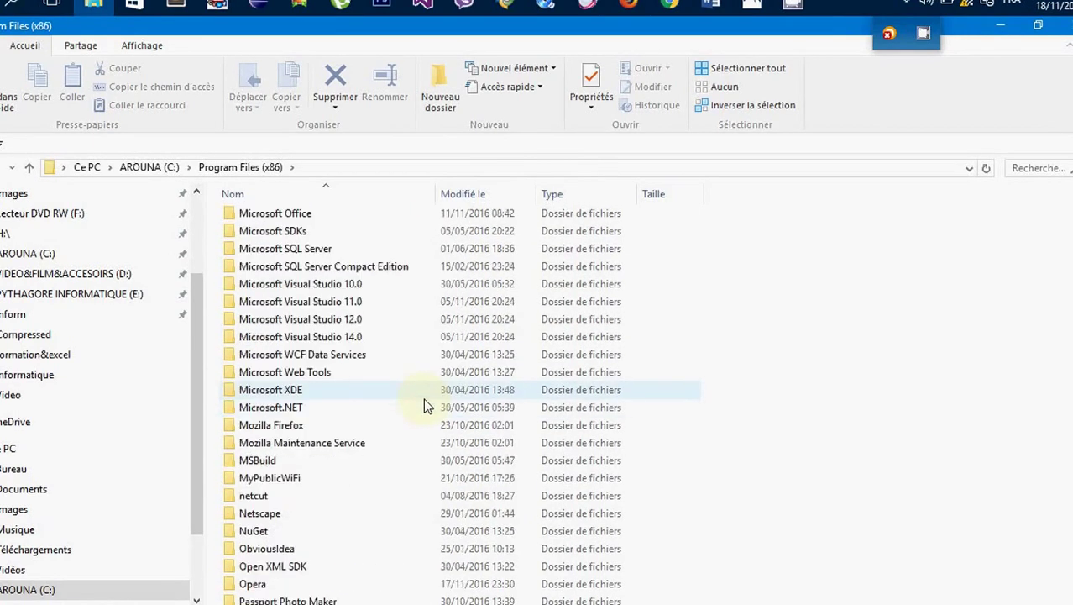
{"action": "scroll", "coordinate": [424, 398], "scroll_direction": "down", "scroll_amount": 13}
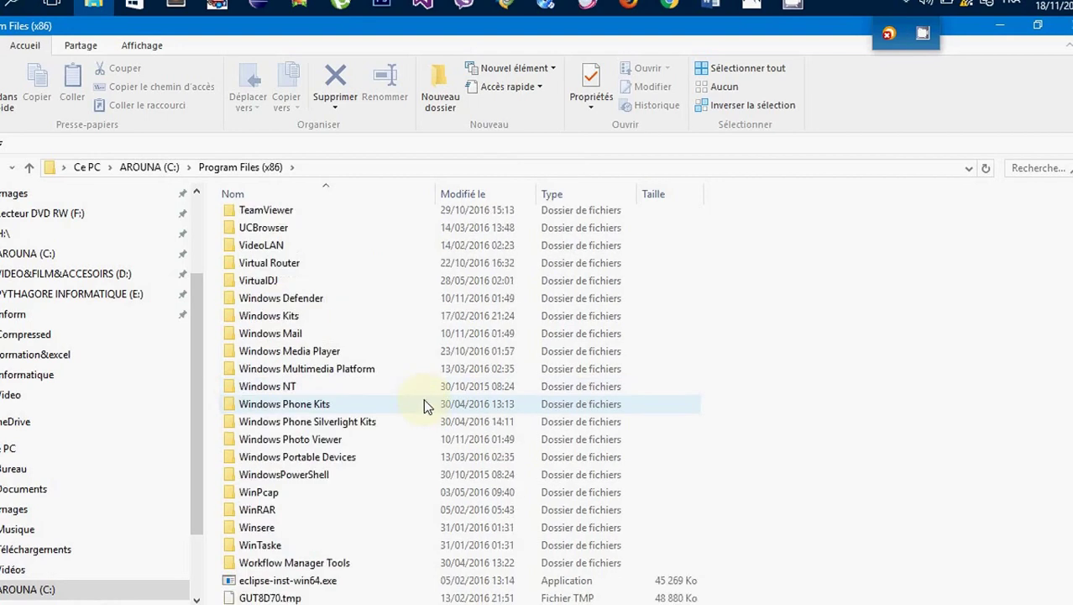
{"action": "scroll", "coordinate": [424, 401], "scroll_direction": "up", "scroll_amount": 14}
{"action": "left_click", "coordinate": [301, 285]}
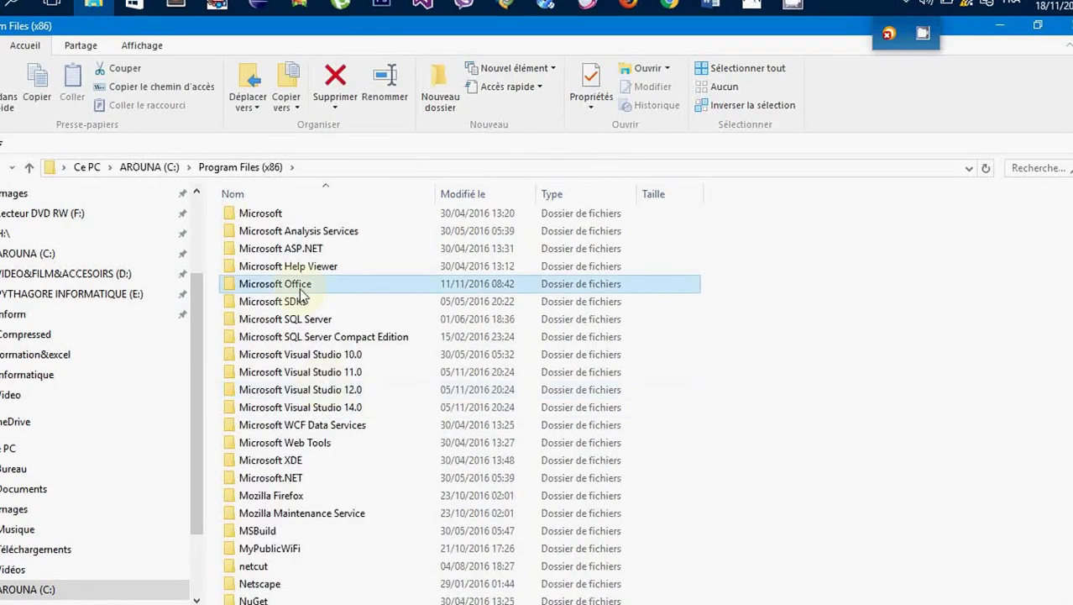
{"action": "double_click", "coordinate": [300, 288]}
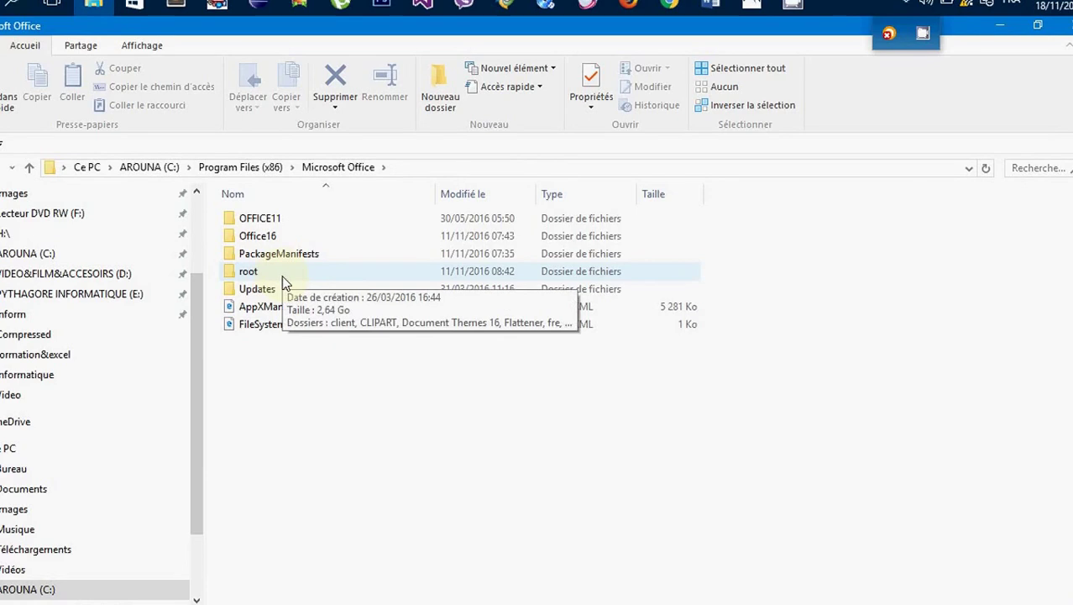
Step: Open the root folder of Microsoft Office, and the Office16 folder within it
{"action": "left_click", "coordinate": [283, 282]}
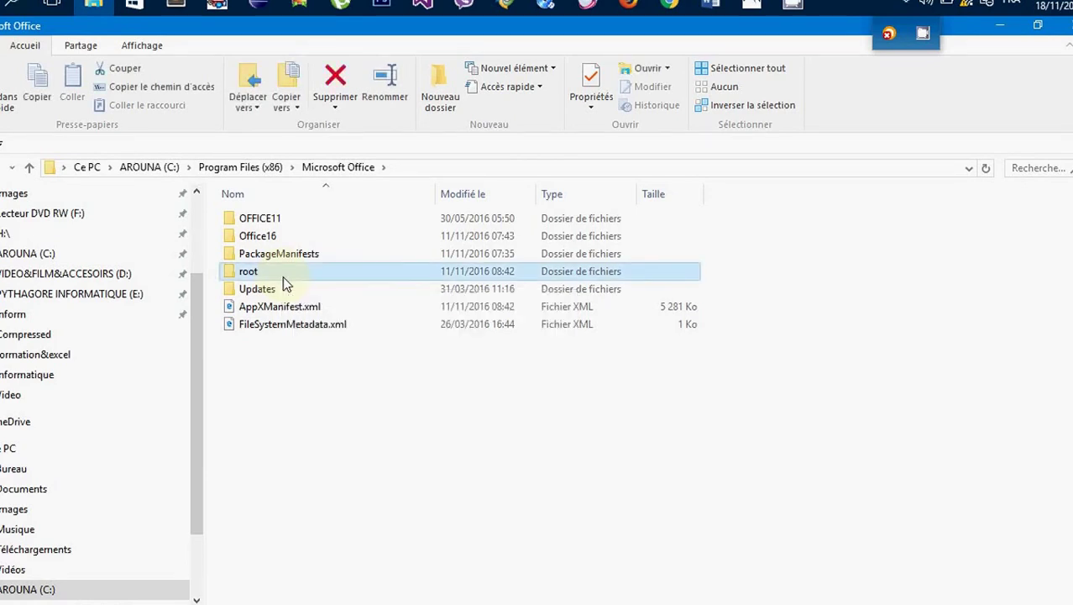
{"action": "double_click", "coordinate": [283, 280]}
{"action": "left_click", "coordinate": [269, 418]}
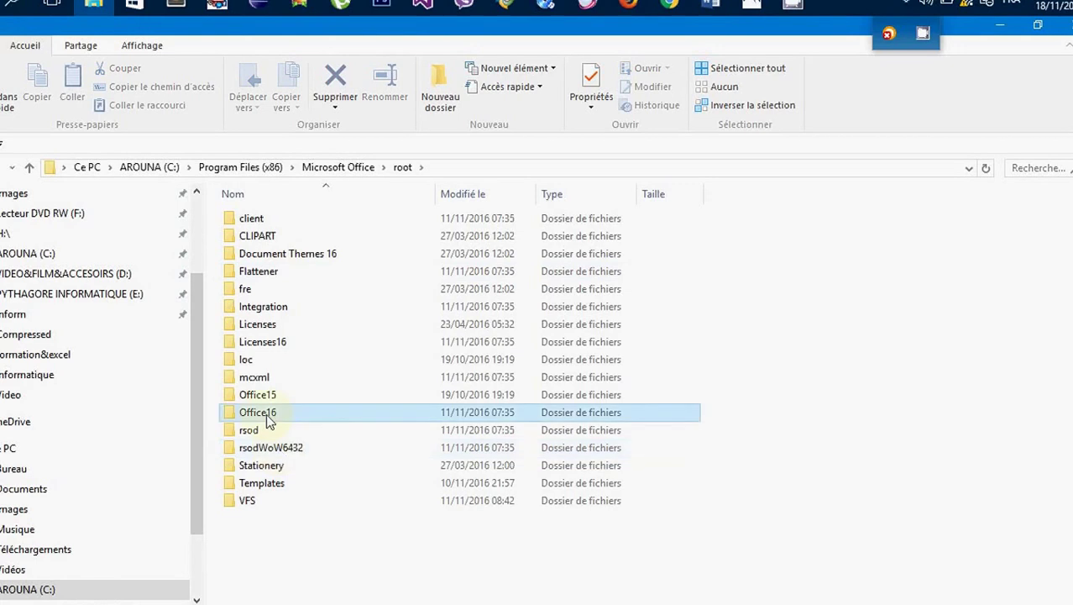
{"action": "double_click", "coordinate": [267, 413]}
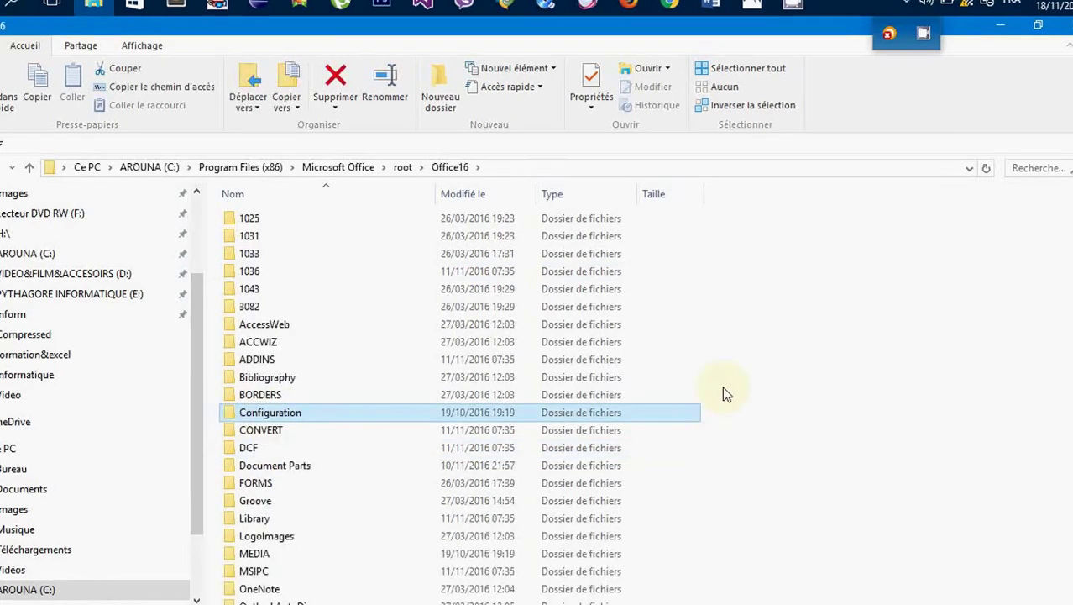
Step: Locate the EXCEL.EXE application among the files of the Office16 folder and select it
{"action": "scroll", "coordinate": [844, 329], "scroll_direction": "down", "scroll_amount": 7}
{"action": "scroll", "coordinate": [842, 327], "scroll_direction": "down", "scroll_amount": 7}
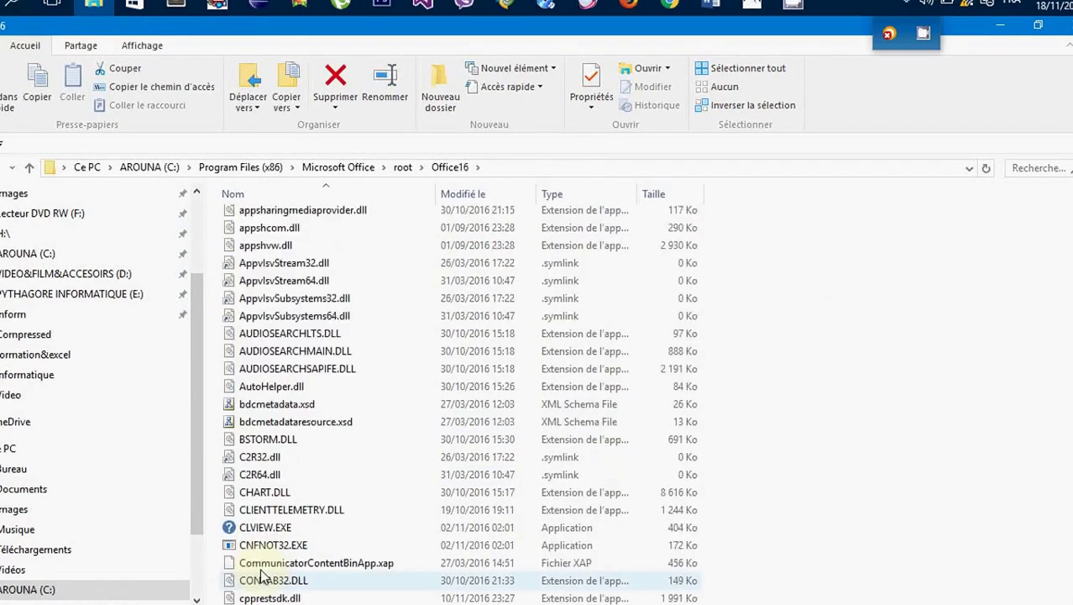
{"action": "scroll", "coordinate": [861, 550], "scroll_direction": "up", "scroll_amount": 7}
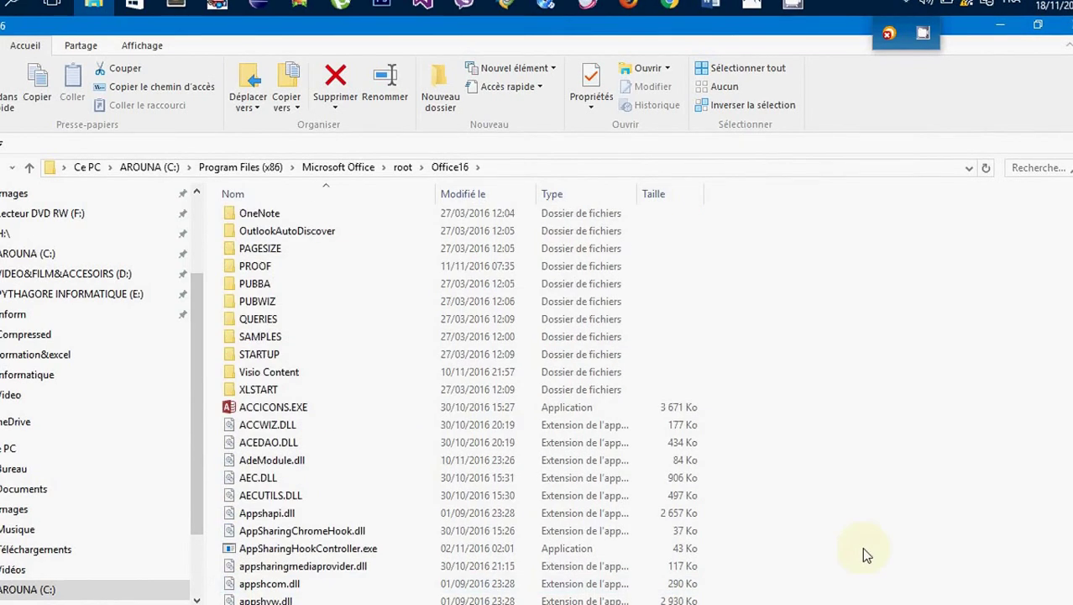
{"action": "scroll", "coordinate": [864, 548], "scroll_direction": "up", "scroll_amount": 7}
{"action": "scroll", "coordinate": [864, 547], "scroll_direction": "down", "scroll_amount": 14}
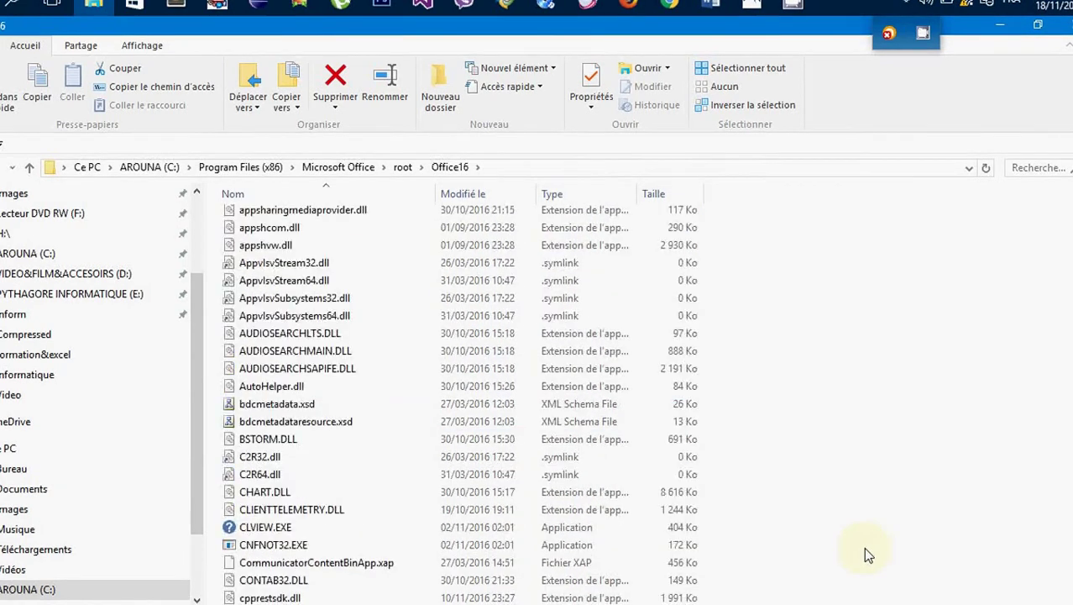
{"action": "scroll", "coordinate": [863, 547], "scroll_direction": "down", "scroll_amount": 7}
{"action": "scroll", "coordinate": [865, 548], "scroll_direction": "down", "scroll_amount": 7}
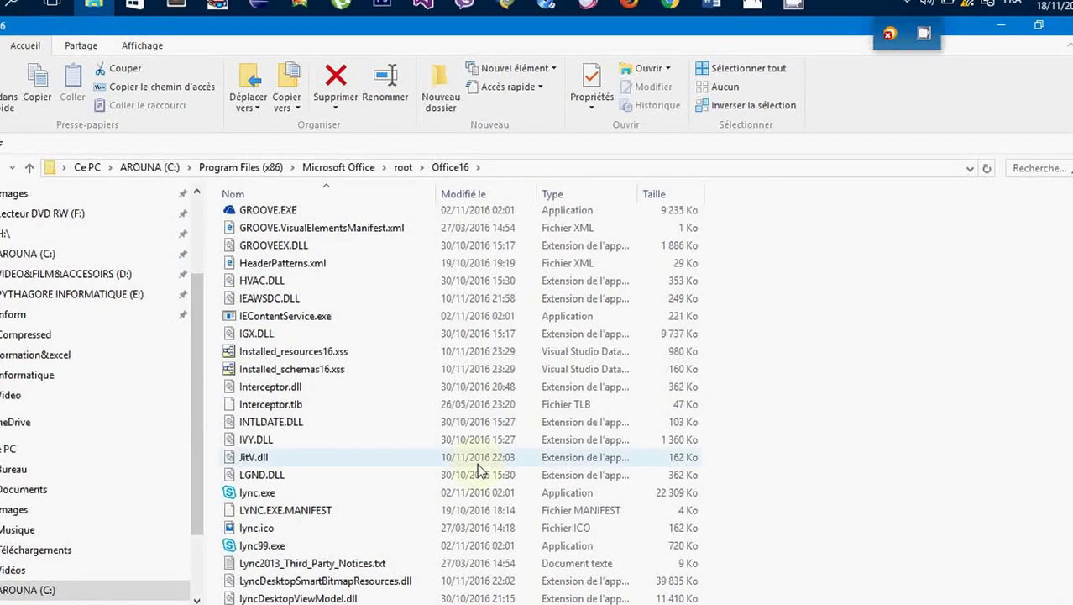
{"action": "scroll", "coordinate": [462, 420], "scroll_direction": "up", "scroll_amount": 14}
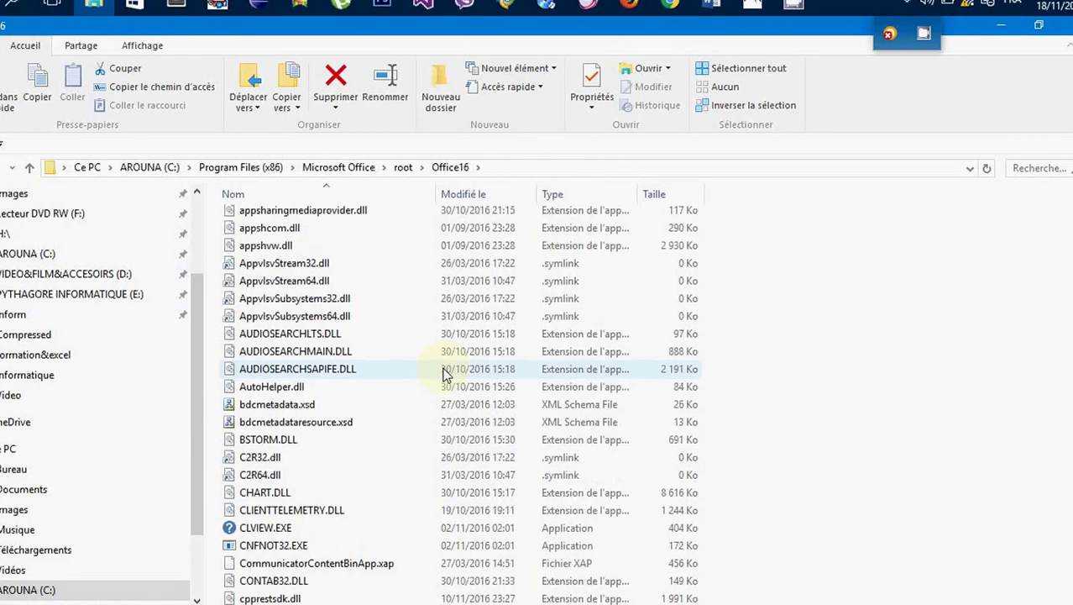
{"action": "key", "text": "e"}
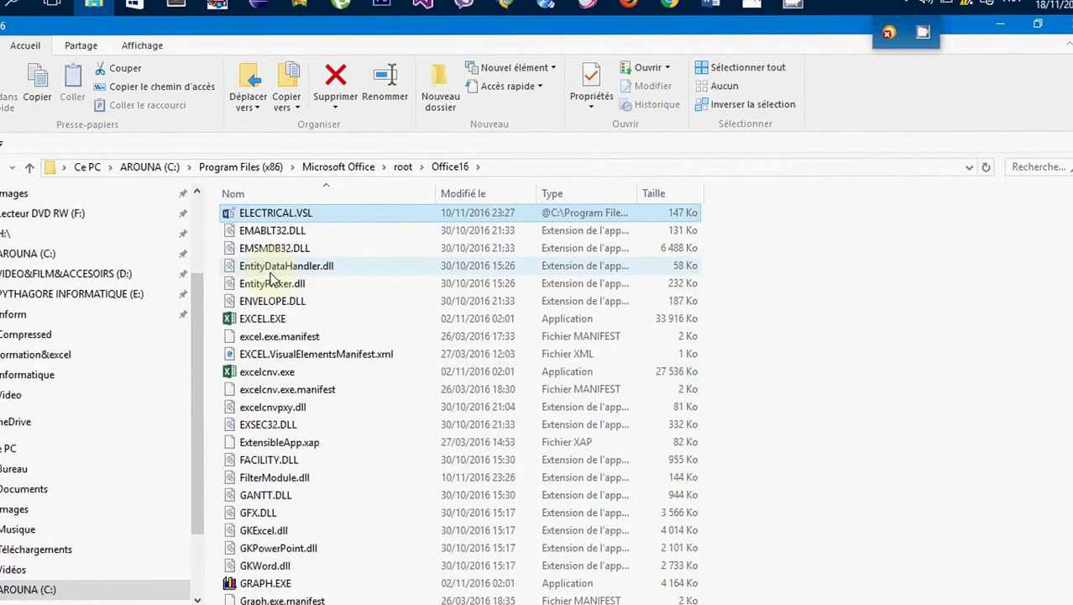
{"action": "left_click", "coordinate": [281, 321]}
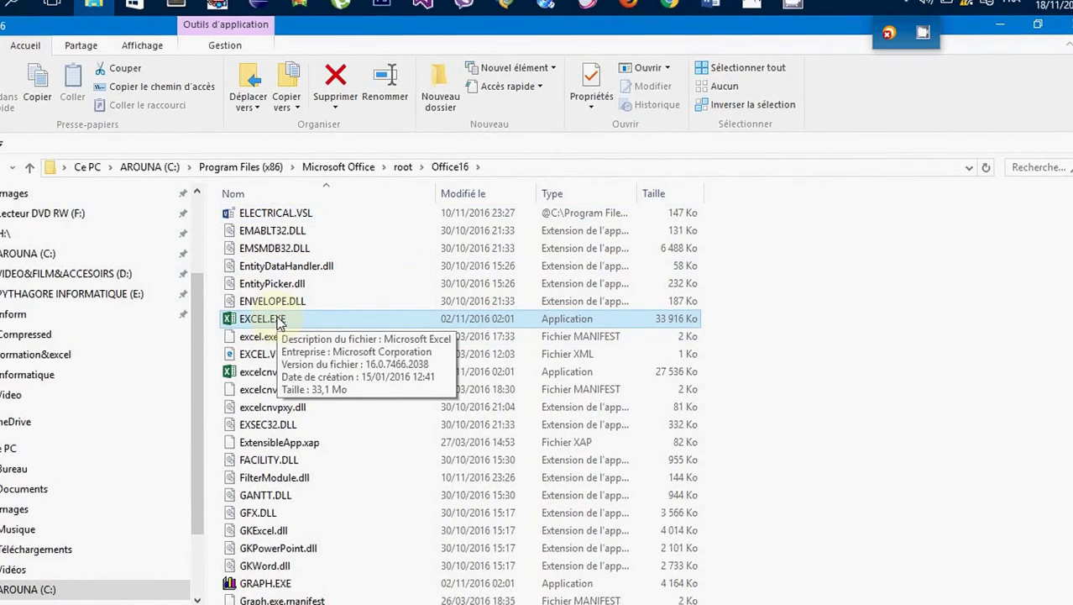
Step: Send EXCEL.EXE to the desktop as a shortcut
{"action": "right_click", "coordinate": [281, 323]}
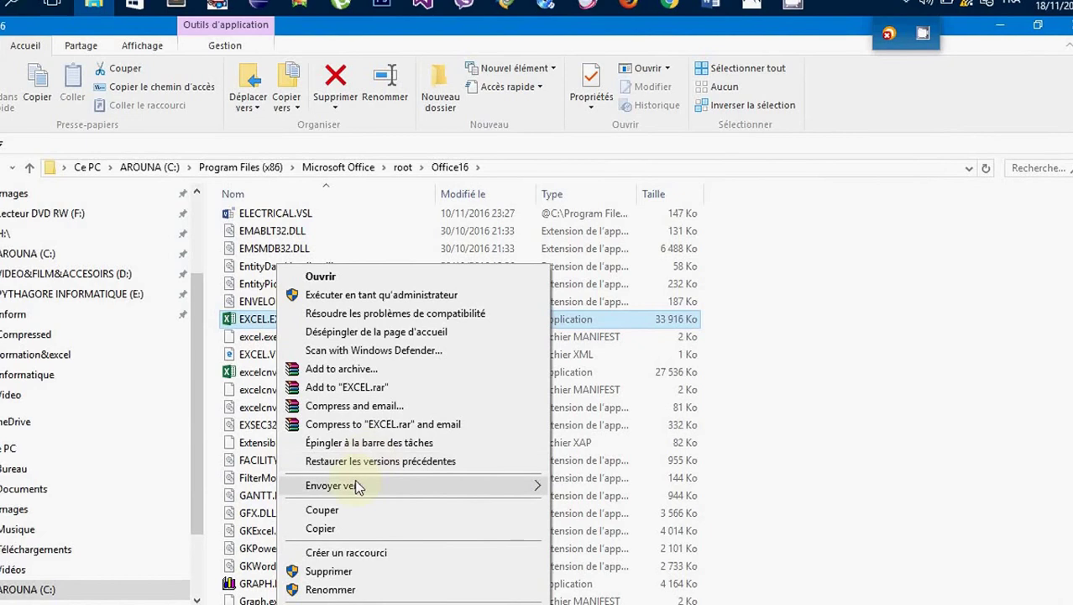
{"action": "mouse_move", "coordinate": [358, 488]}
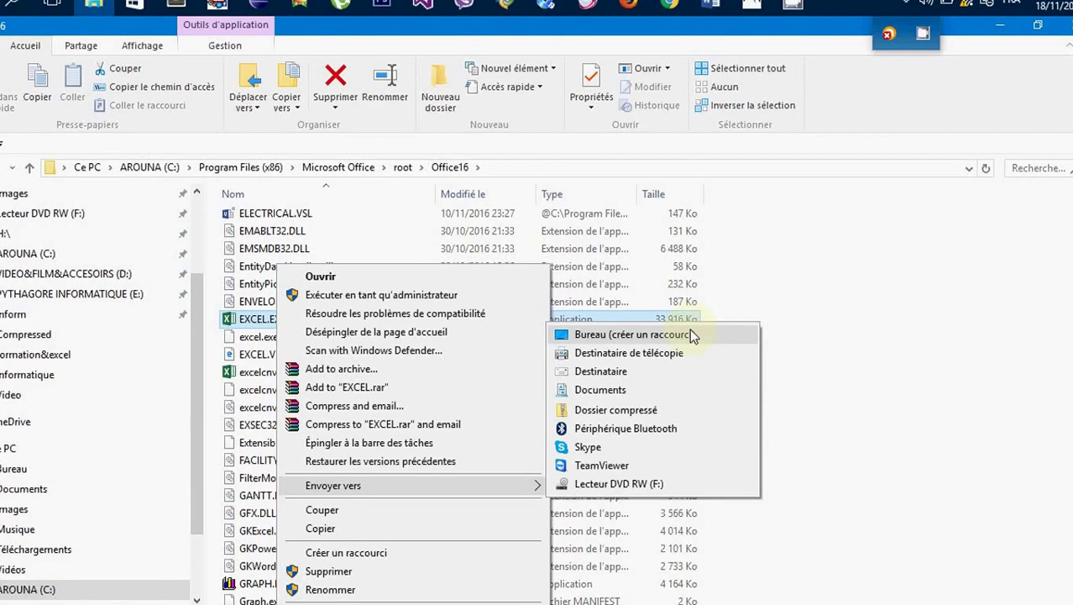
{"action": "left_click", "coordinate": [632, 334]}
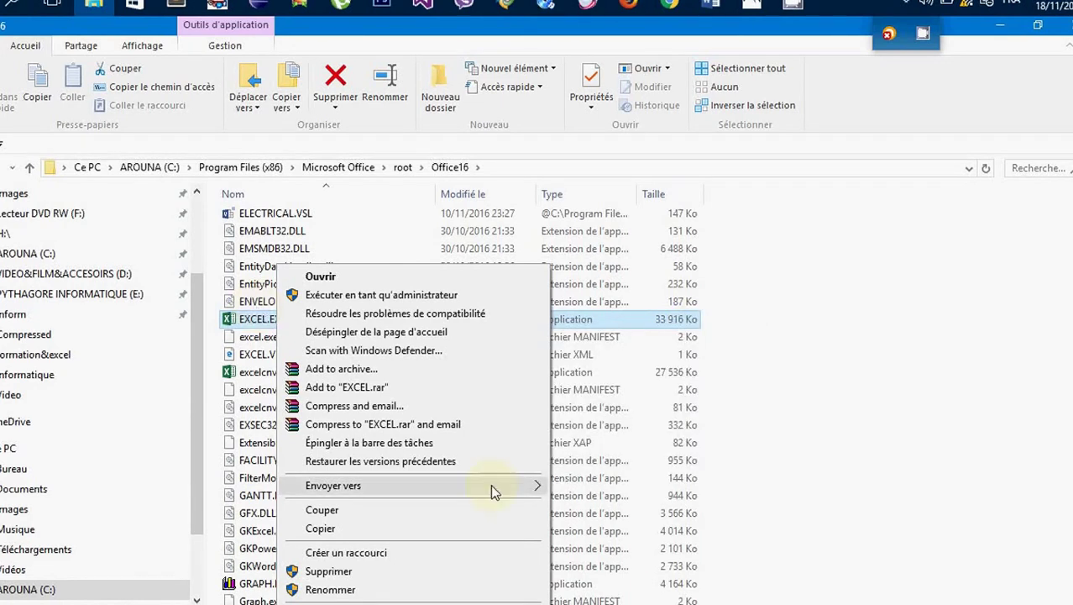
{"action": "mouse_move", "coordinate": [491, 486]}
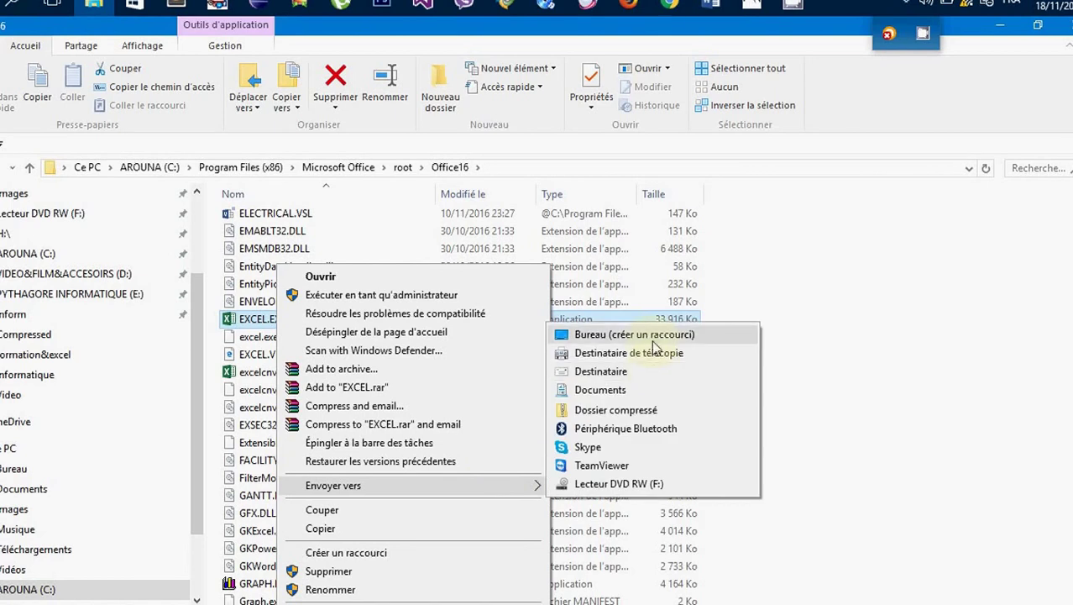
{"action": "left_click", "coordinate": [652, 340]}
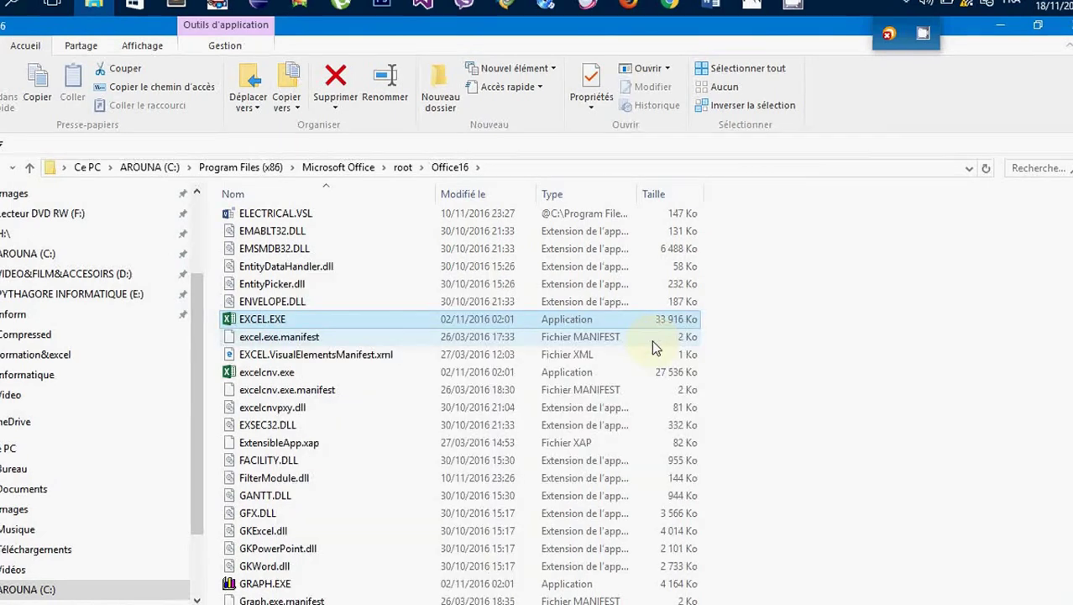
Step: Return to the desktop and move the EXCEL.EXE - Raccourci shortcut to an empty area beside the other icons
{"action": "left_click", "coordinate": [1050, 30]}
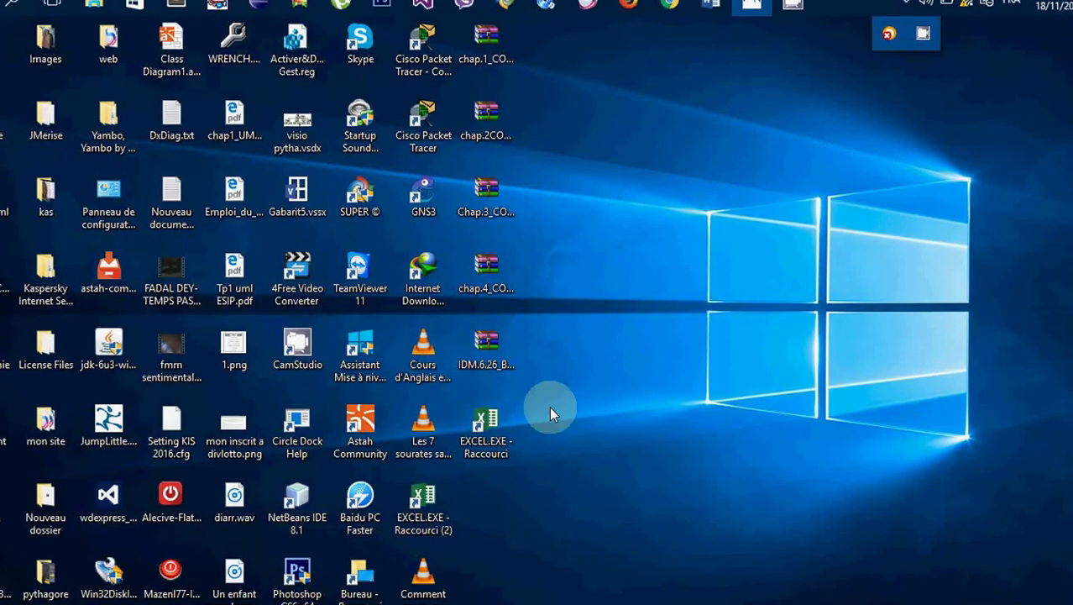
{"action": "left_click_drag", "start_coordinate": [485, 425], "coordinate": [730, 139]}
{"action": "left_click", "coordinate": [729, 136]}
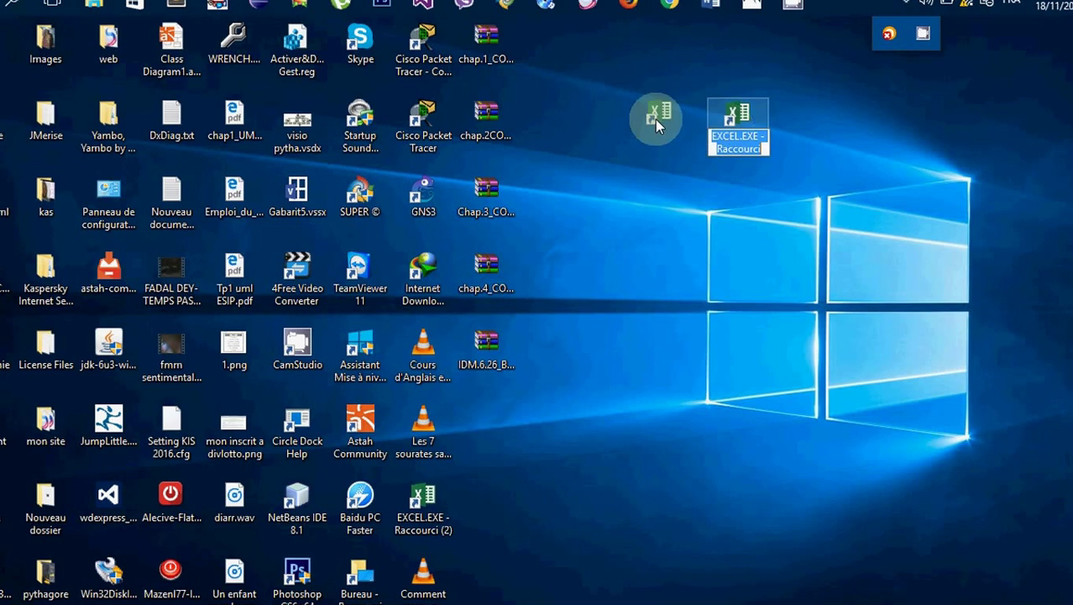
{"action": "left_click_drag", "start_coordinate": [655, 119], "coordinate": [657, 118]}
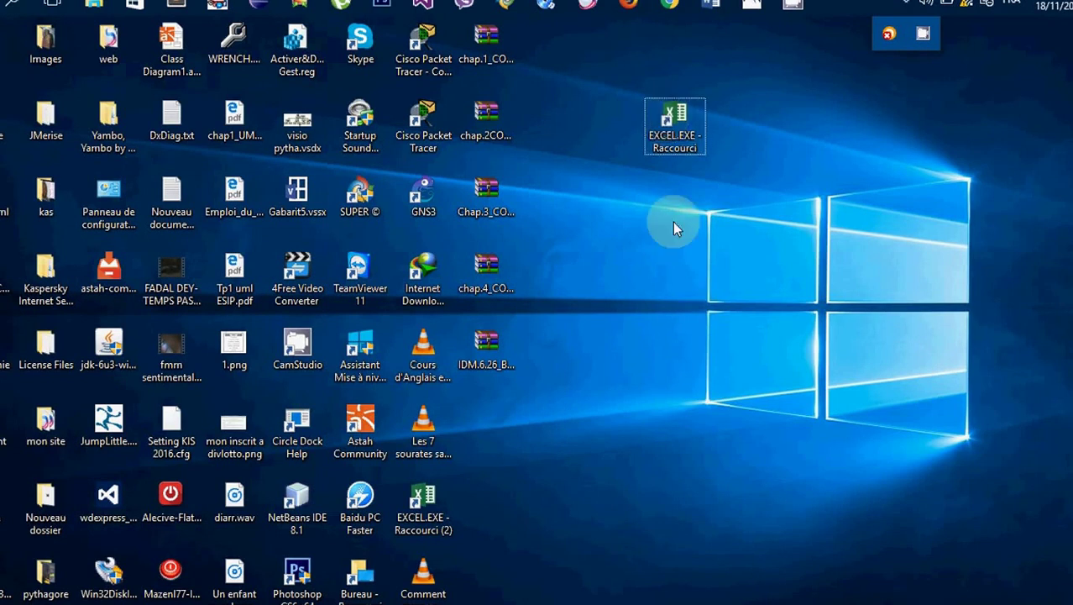
Step: Launch Excel from the EXCEL.EXE - Raccourci (2) desktop shortcut
{"action": "left_click", "coordinate": [420, 520]}
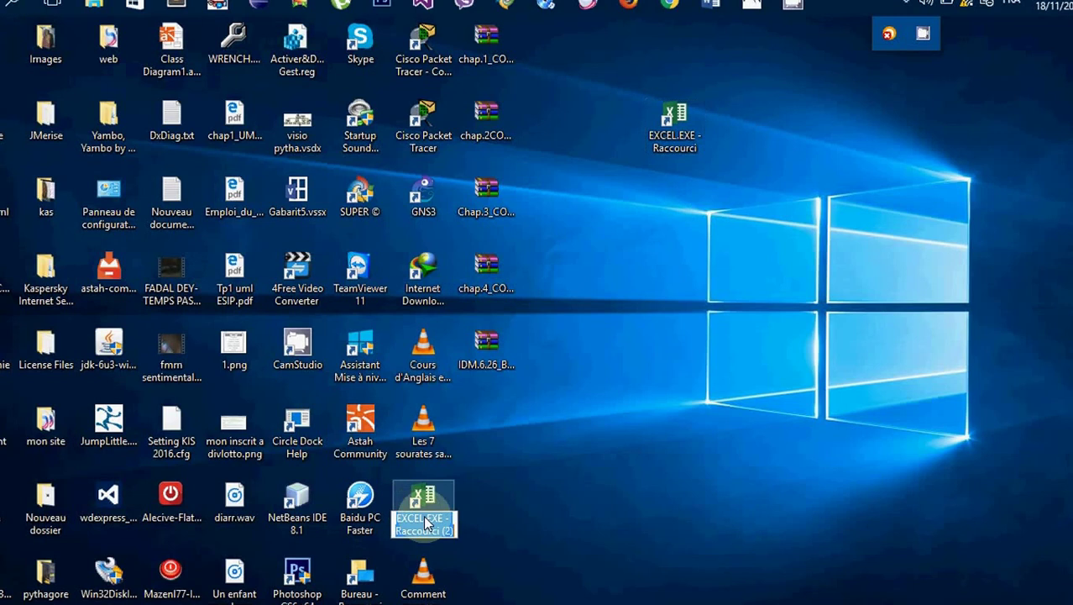
{"action": "left_click", "coordinate": [441, 497]}
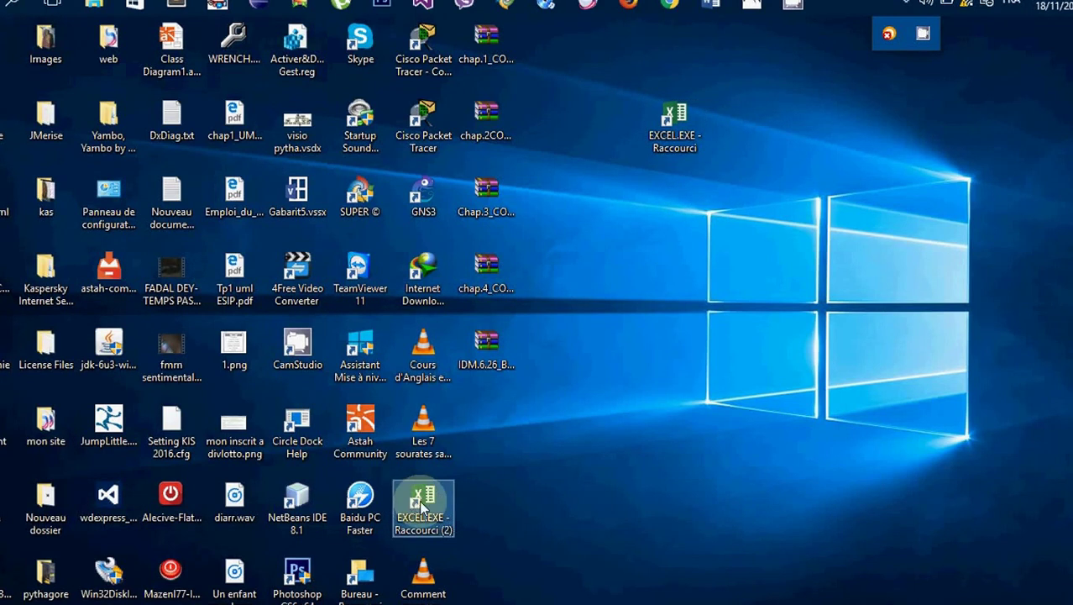
{"action": "double_click", "coordinate": [422, 506]}
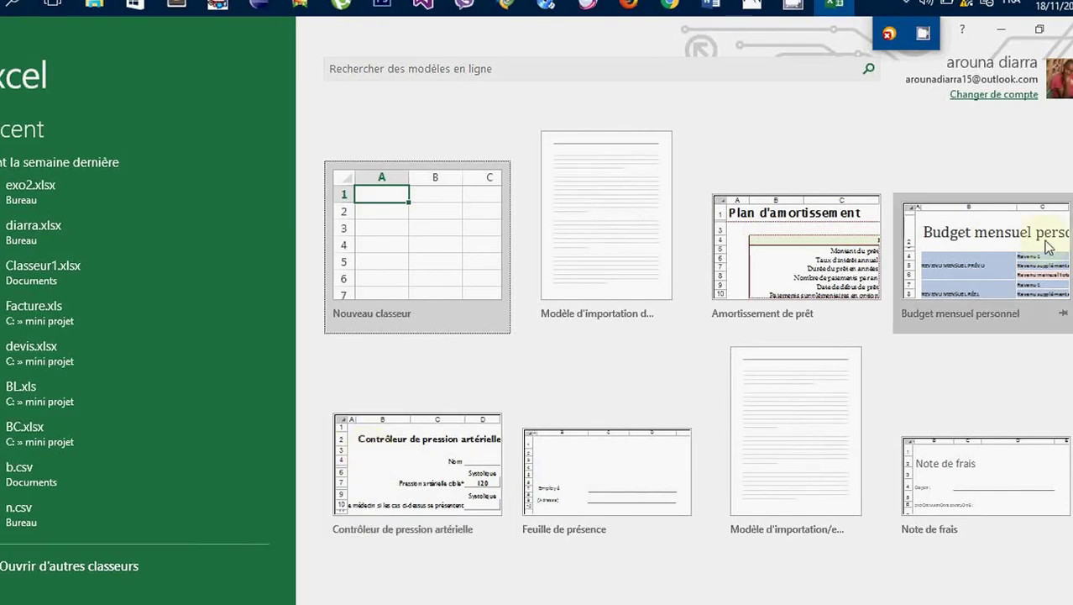
Step: Look through the start screen's templates, and browse the locations for opening other workbooks up to the top level of Ce PC
{"action": "scroll", "coordinate": [1065, 487], "scroll_direction": "down", "scroll_amount": 3}
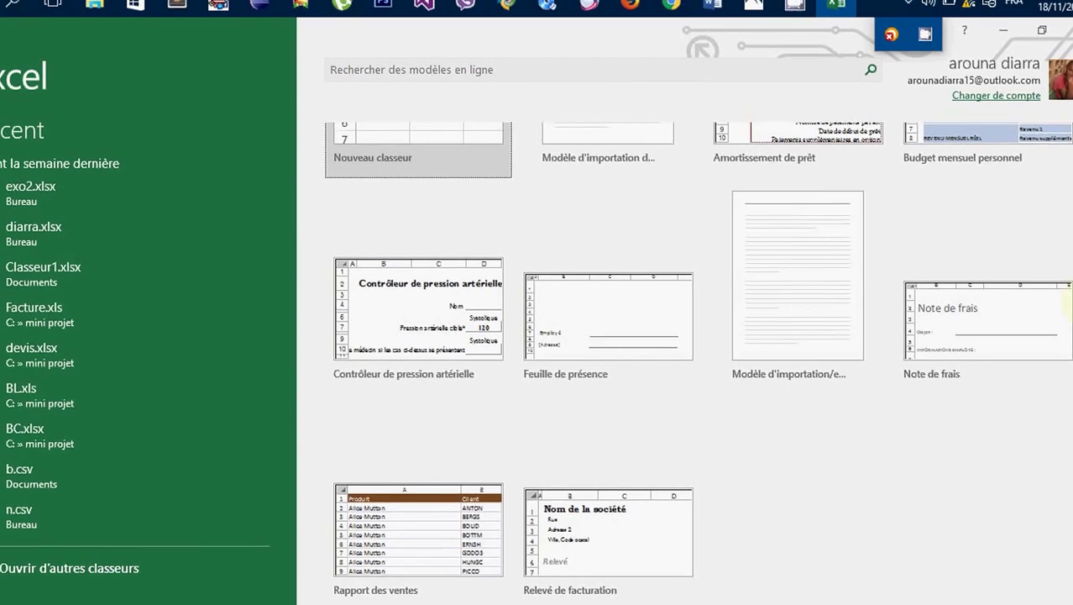
{"action": "scroll", "coordinate": [685, 352], "scroll_direction": "up", "scroll_amount": 2}
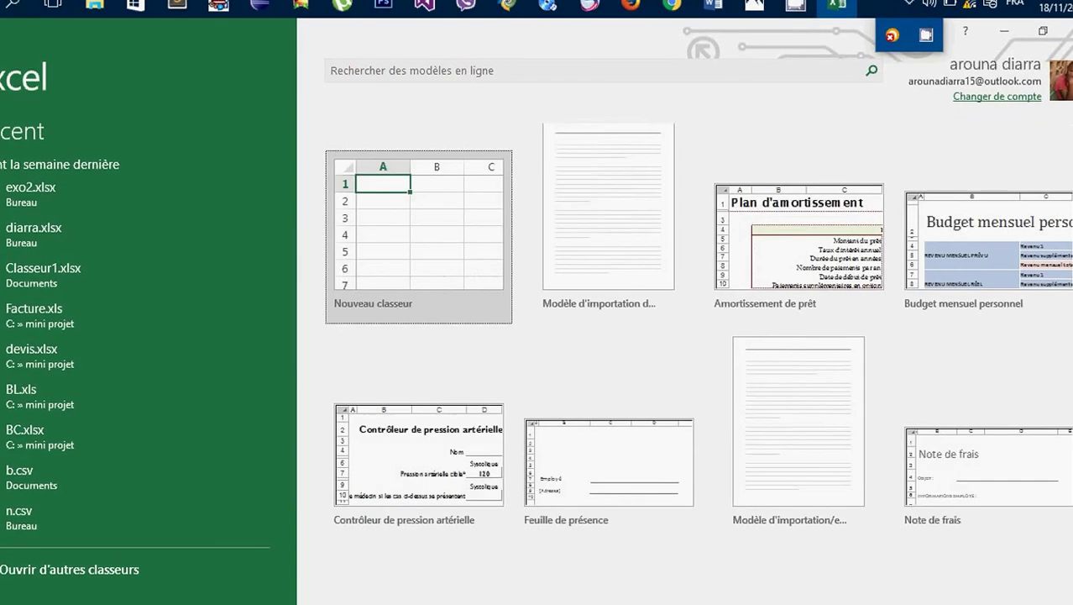
{"action": "scroll", "coordinate": [684, 353], "scroll_direction": "up", "scroll_amount": 1}
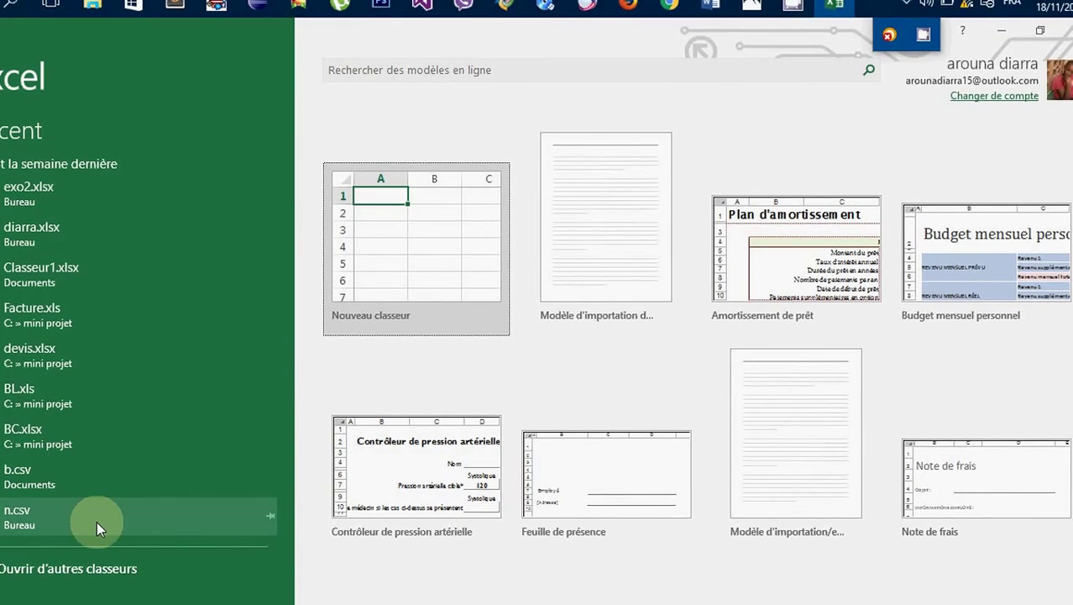
{"action": "left_click", "coordinate": [67, 569]}
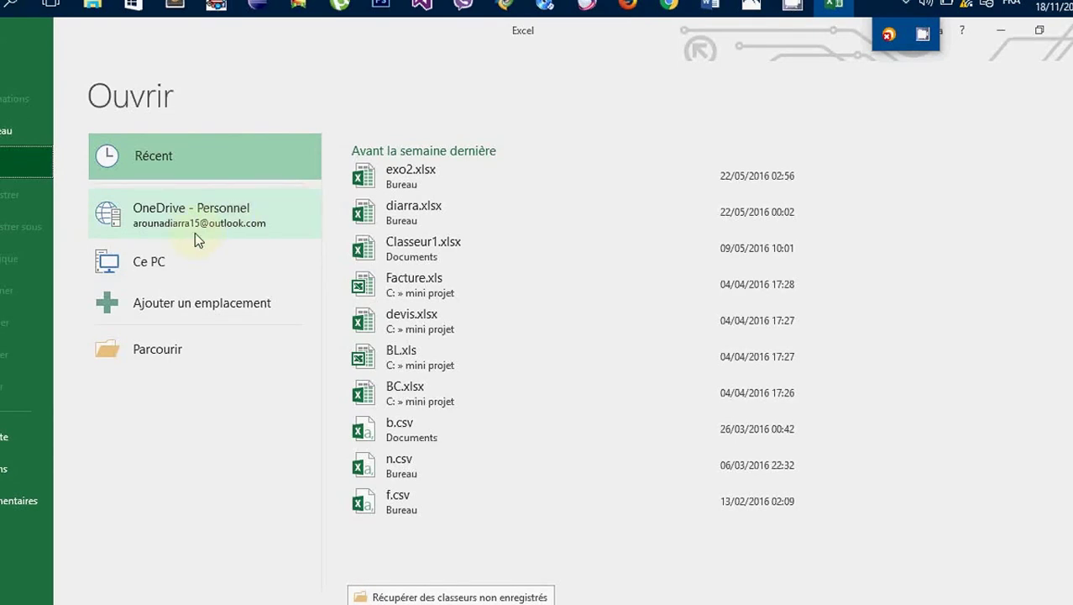
{"action": "left_click", "coordinate": [158, 268]}
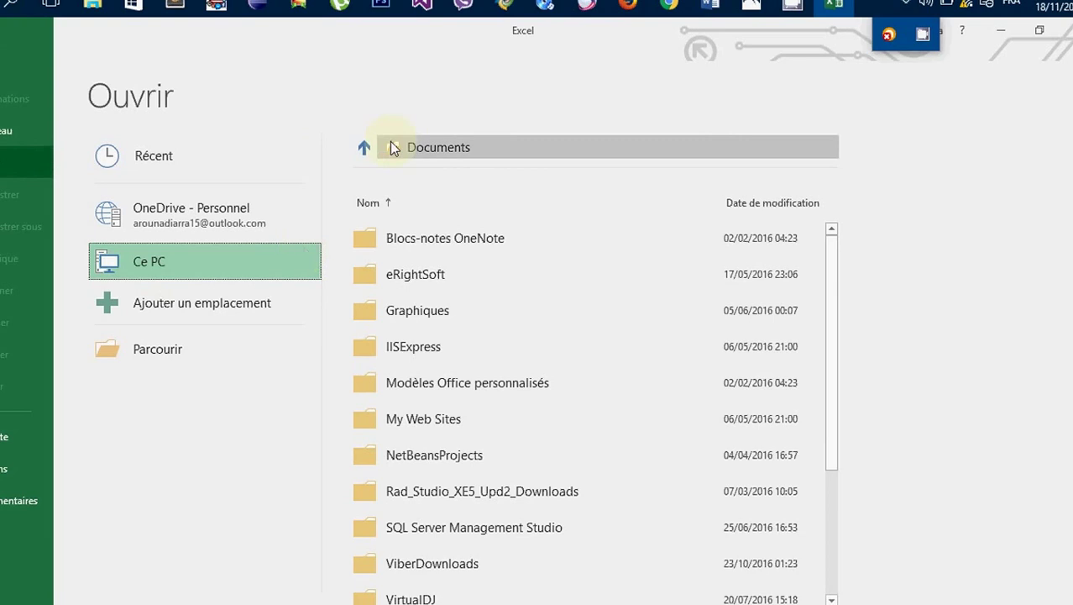
{"action": "left_click", "coordinate": [362, 149]}
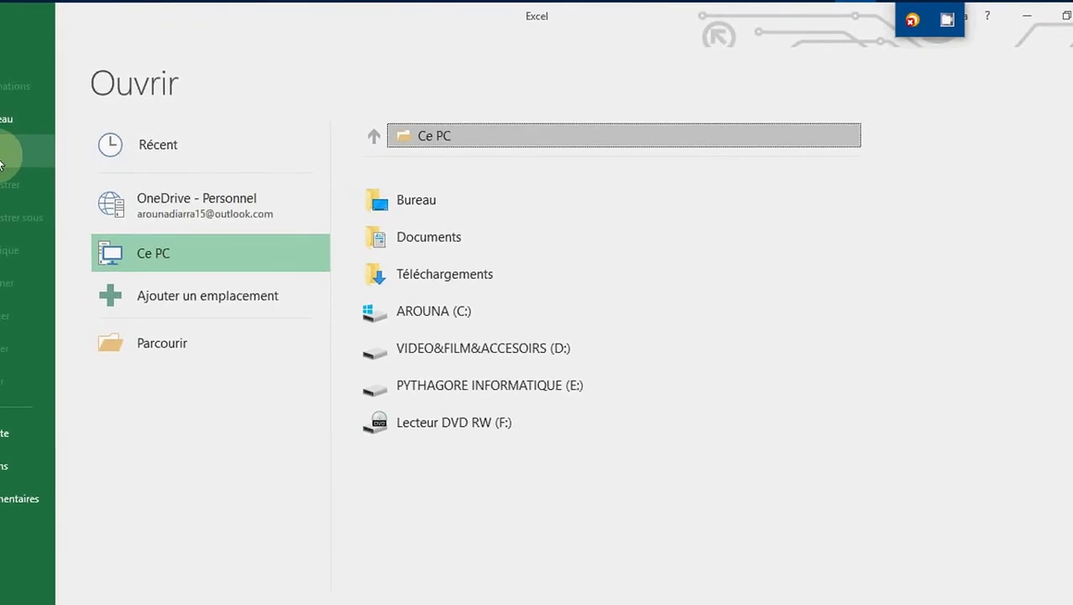
Step: Create a new blank workbook, and bring up the Windows Start screen
{"action": "left_click", "coordinate": [17, 114]}
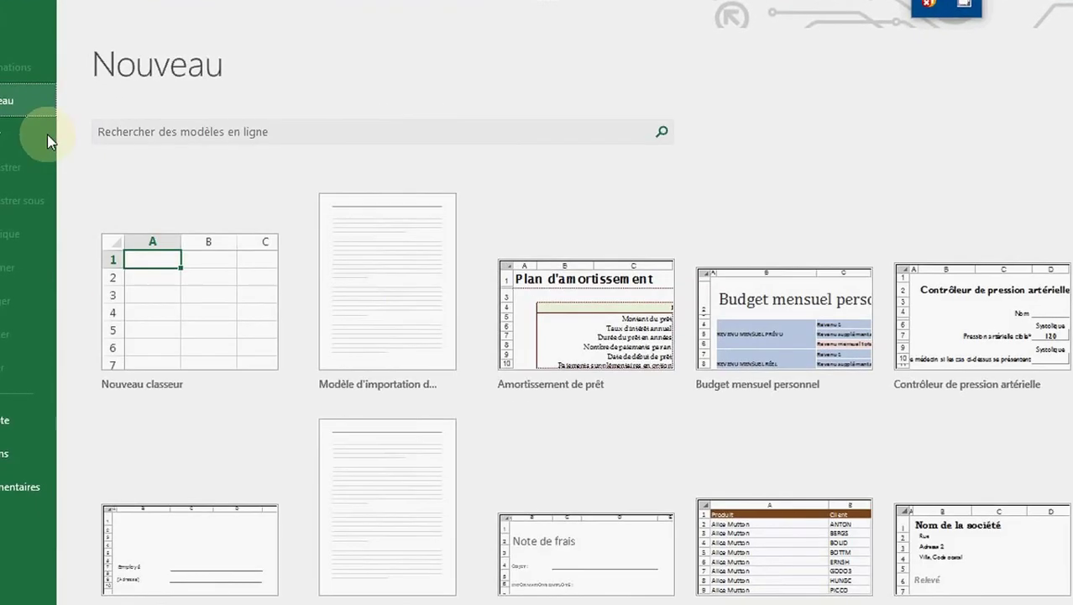
{"action": "left_click", "coordinate": [173, 278]}
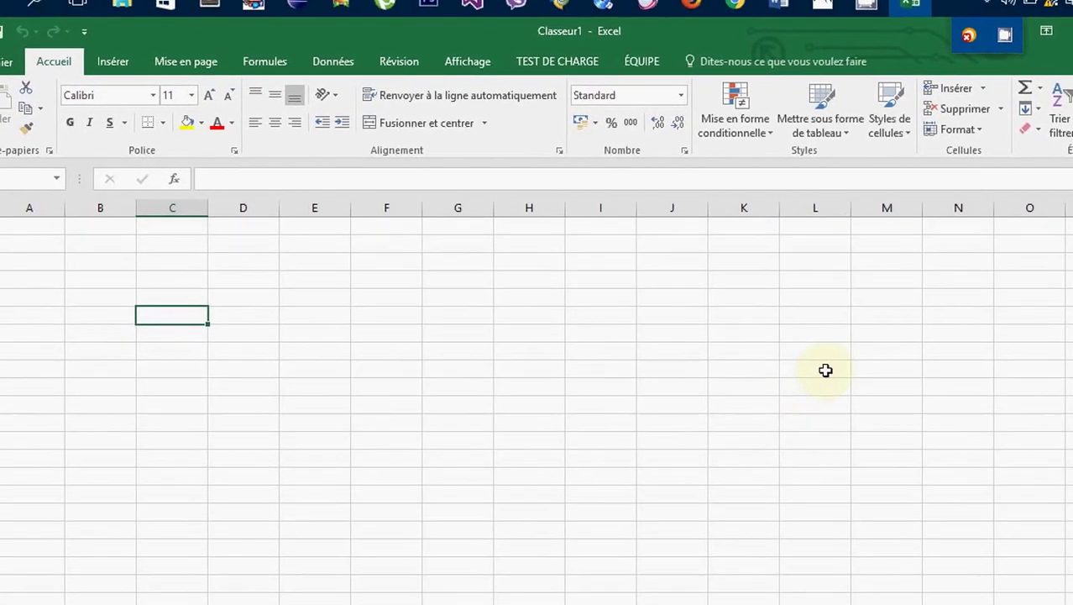
{"action": "left_click", "coordinate": [2, 2]}
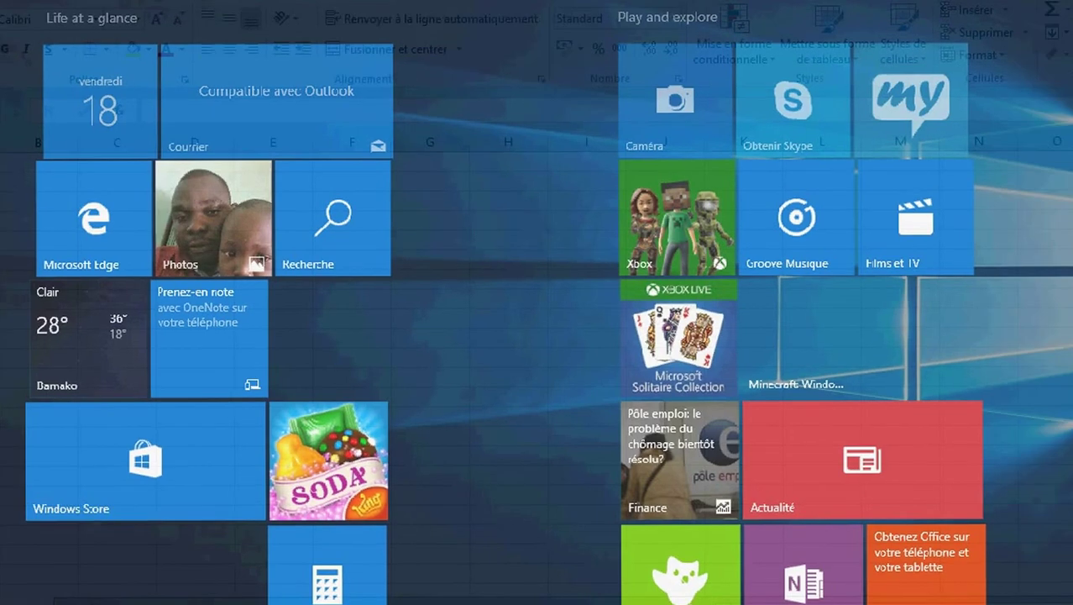
Step: Look through the Start screen tiles and the alphabetical list of all installed applications
{"action": "scroll", "coordinate": [1070, 596], "scroll_direction": "down", "scroll_amount": 3}
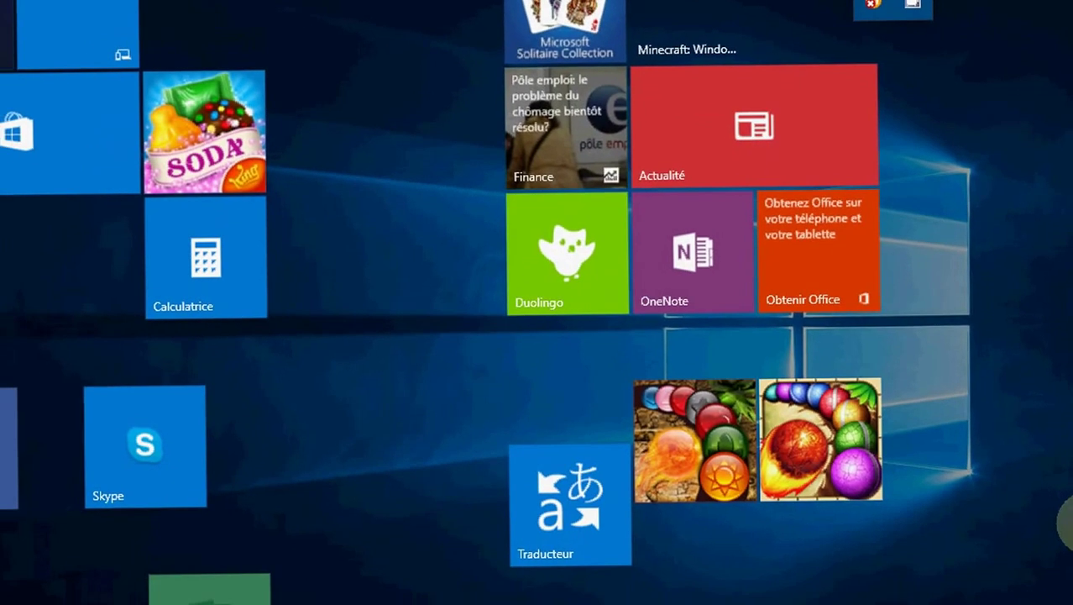
{"action": "scroll", "coordinate": [1069, 496], "scroll_direction": "up", "scroll_amount": 5}
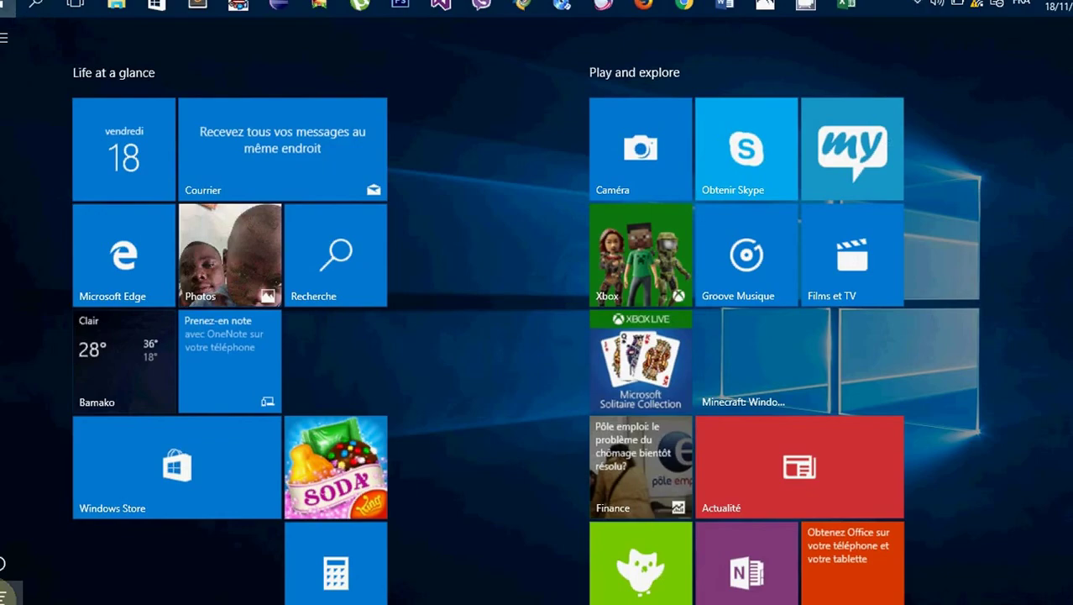
{"action": "left_click", "coordinate": [5, 595]}
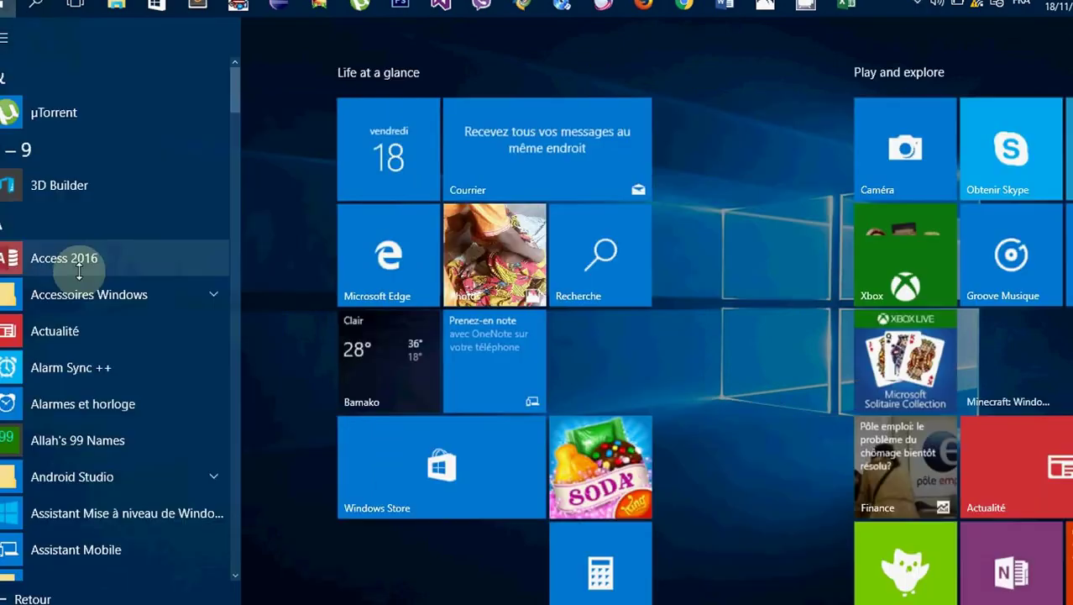
{"action": "scroll", "coordinate": [79, 269], "scroll_direction": "down", "scroll_amount": 20}
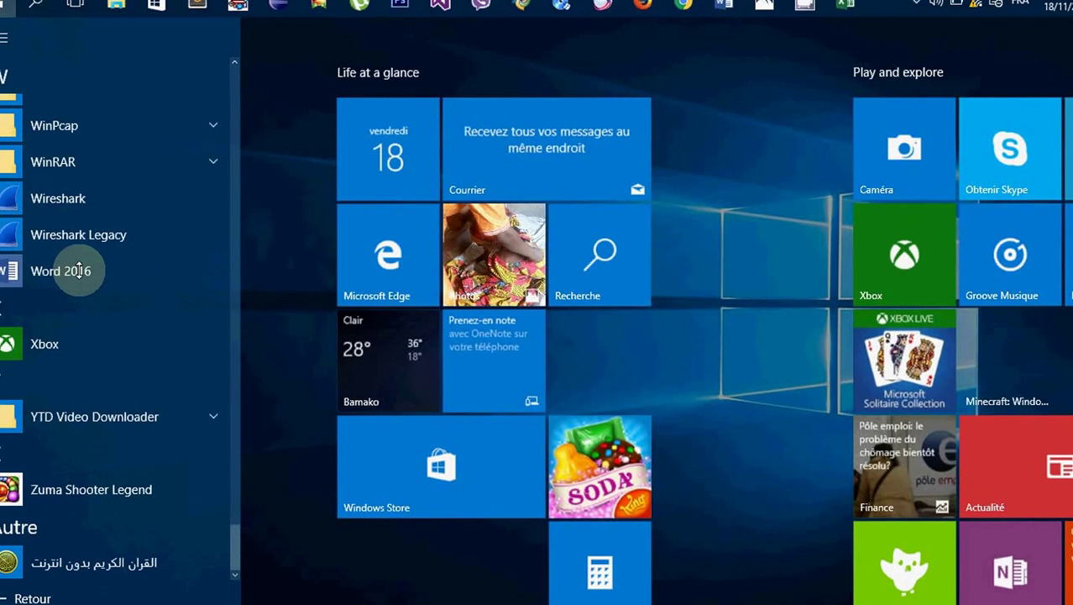
{"action": "scroll", "coordinate": [79, 269], "scroll_direction": "up", "scroll_amount": 15}
{"action": "scroll", "coordinate": [87, 271], "scroll_direction": "down", "scroll_amount": 1}
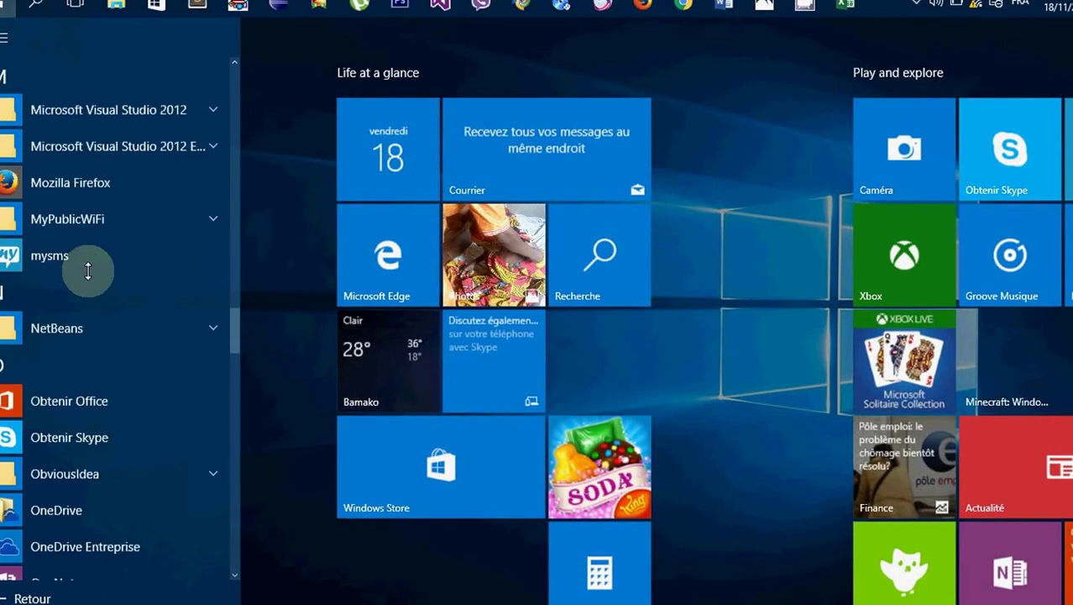
{"action": "scroll", "coordinate": [89, 271], "scroll_direction": "up", "scroll_amount": 10}
Step: Search Windows for "excel" and launch Excel 2016 from the results
{"action": "type", "text": "d"}
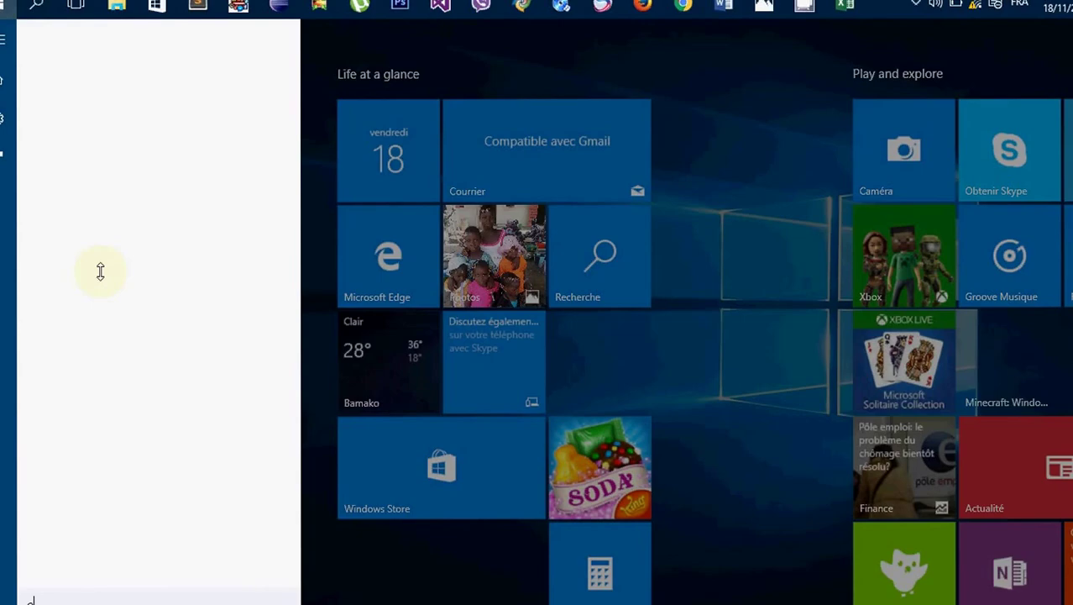
{"action": "type", "text": "x"}
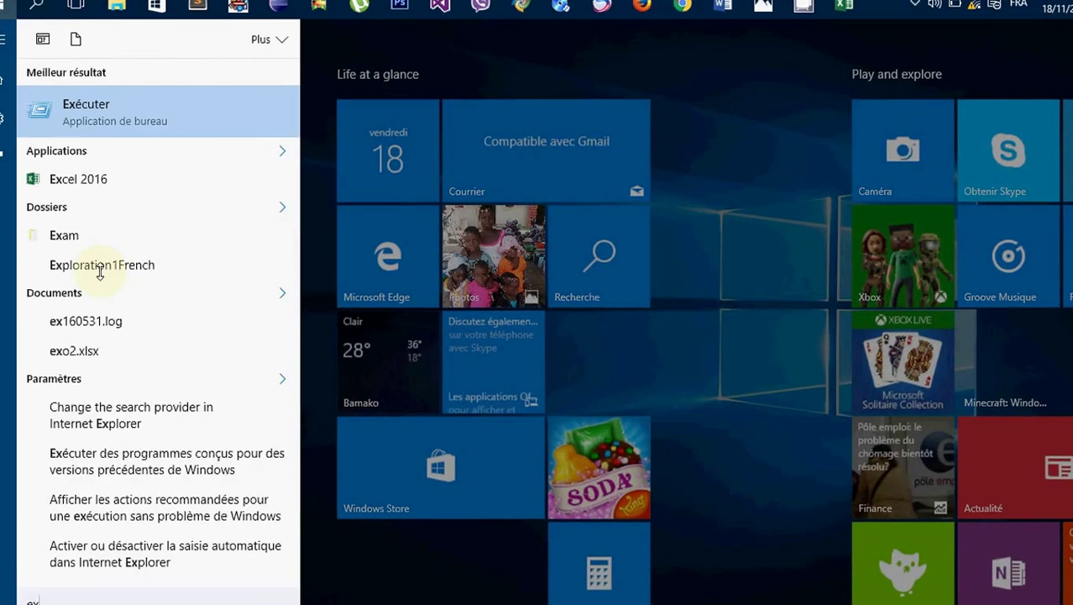
{"action": "type", "text": "ecl"}
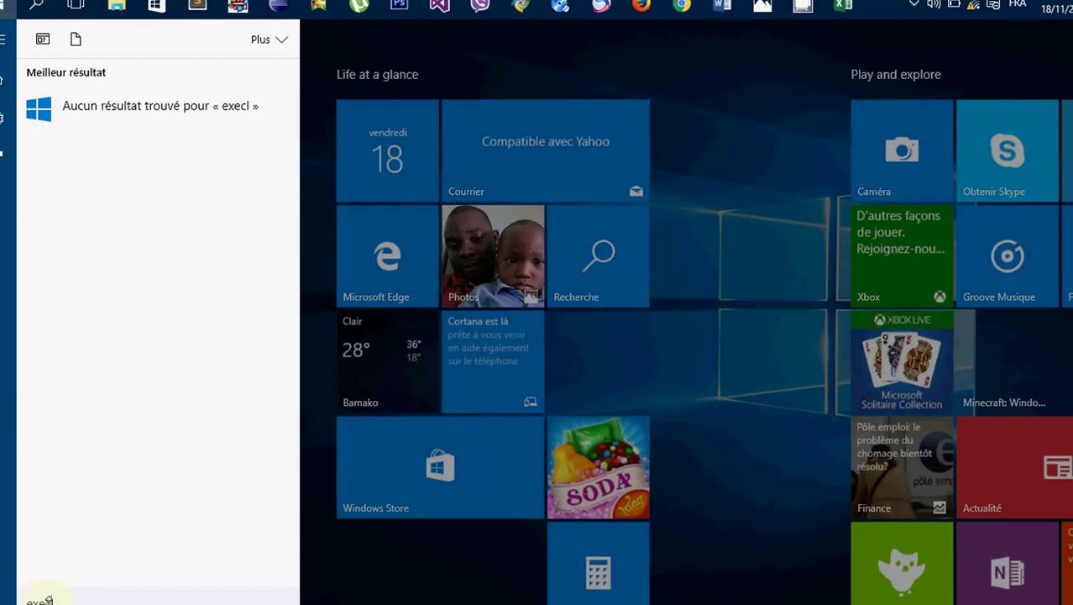
{"action": "key", "text": "BackSpace"}
{"action": "key", "text": "BackSpace"}
{"action": "type", "text": "cvell"}
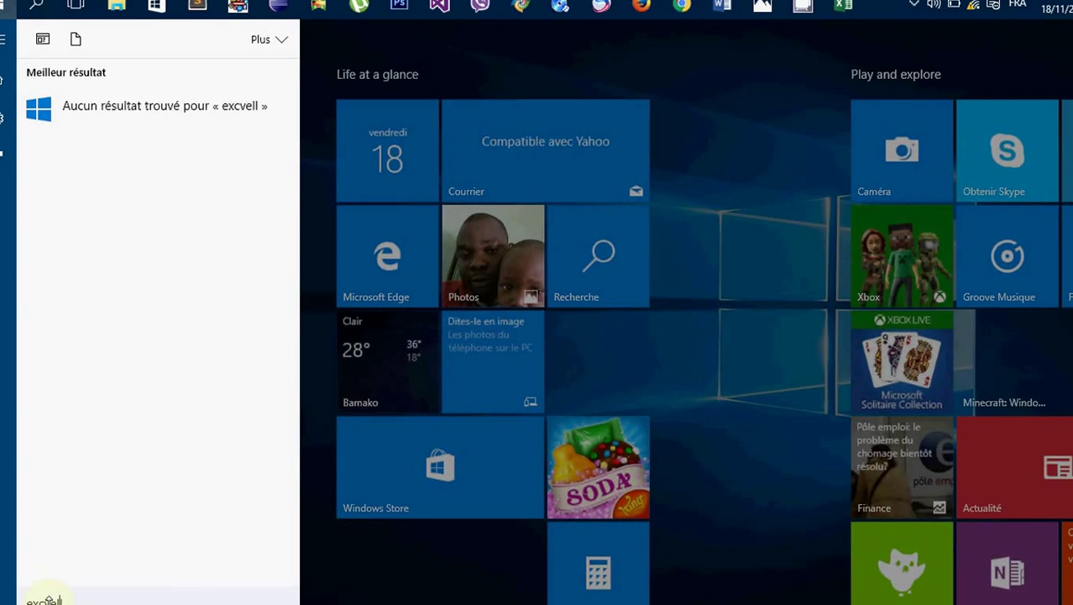
{"action": "key", "text": "Delete"}
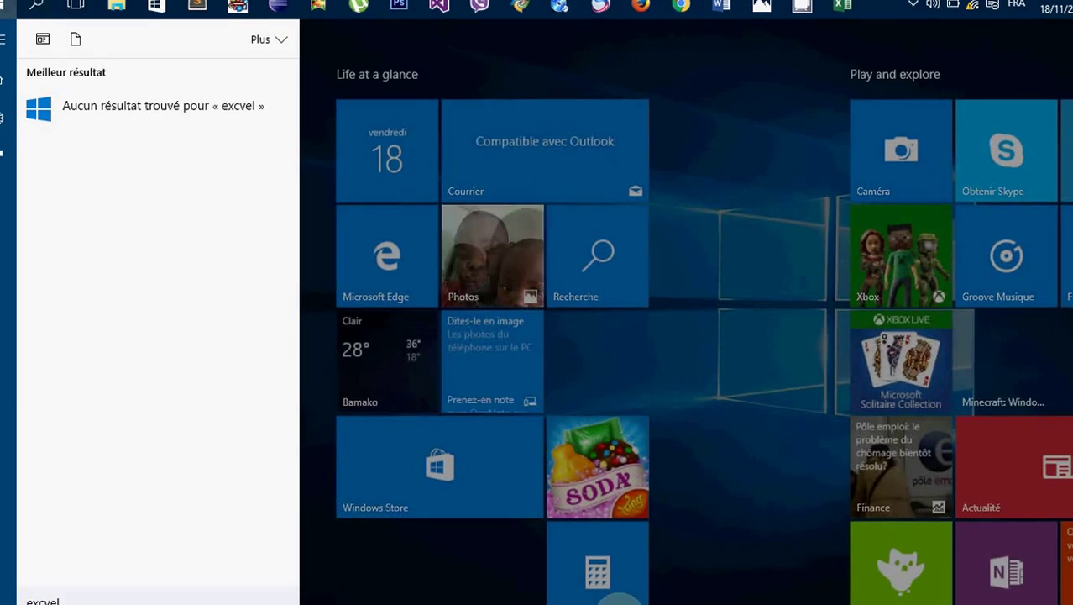
{"action": "key", "text": "BackSpace"}
{"action": "key", "text": "BackSpace"}
{"action": "type", "text": "e"}
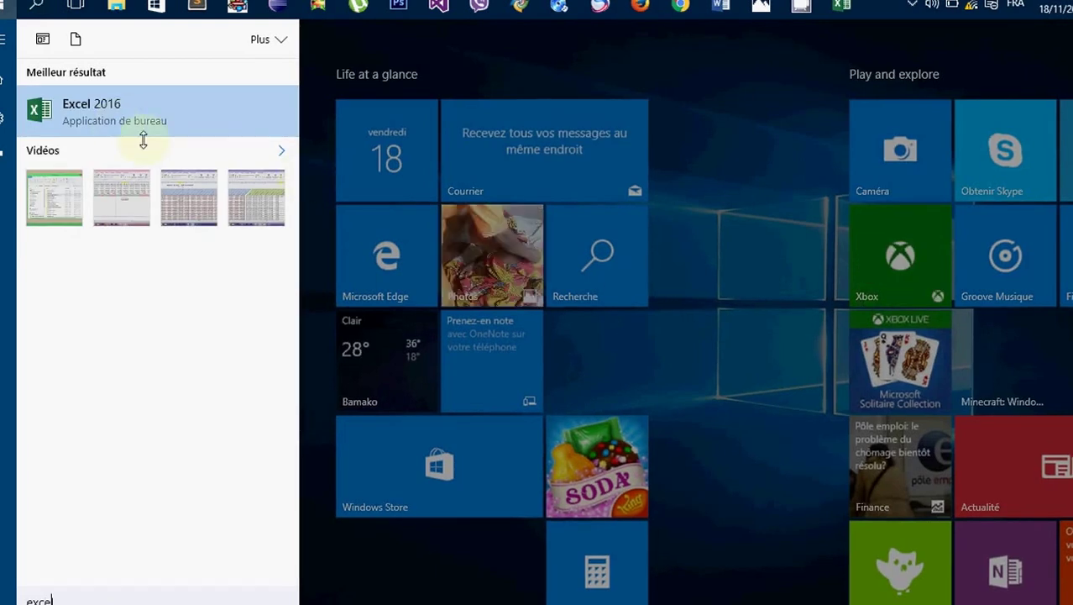
{"action": "left_click", "coordinate": [105, 112]}
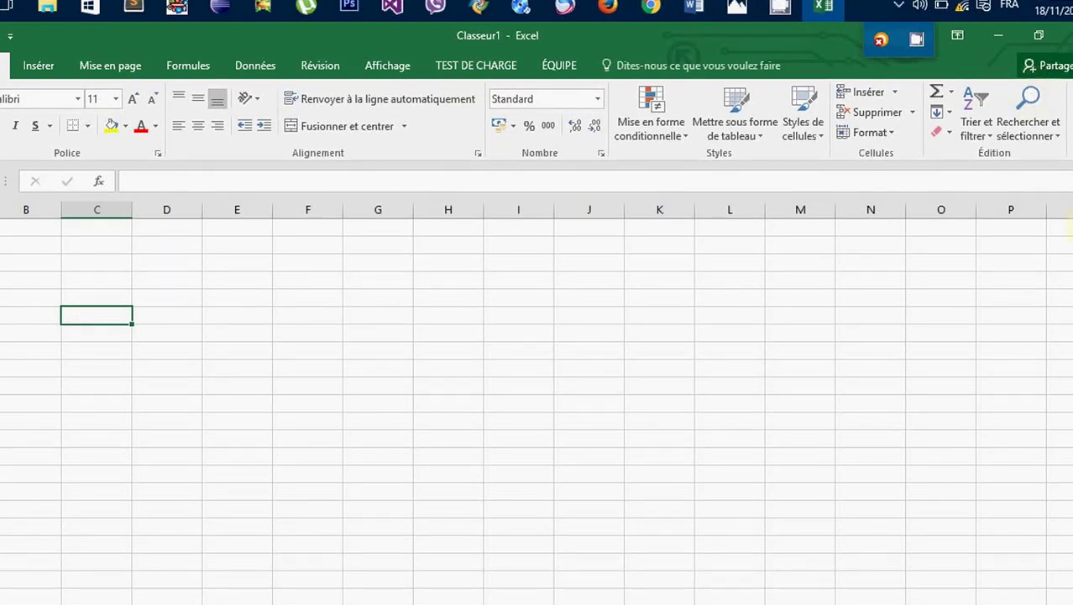
Step: Select a cell in column A of the blank workbook, and open the sheet tab's name for editing
{"action": "left_click_drag", "start_coordinate": [1072, 290], "coordinate": [1072, 304]}
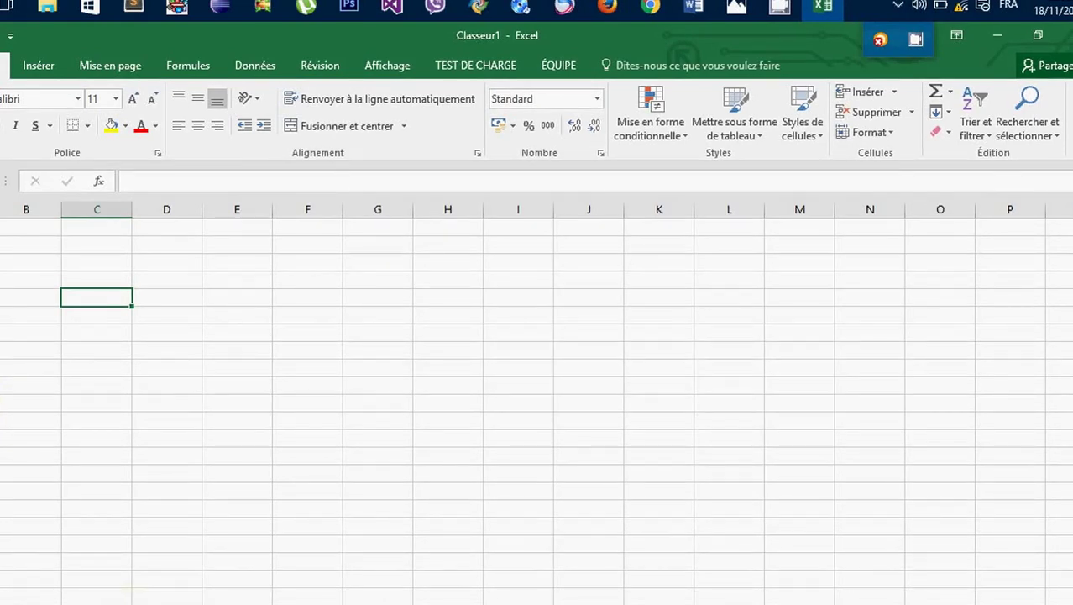
{"action": "left_click", "coordinate": [0, 227]}
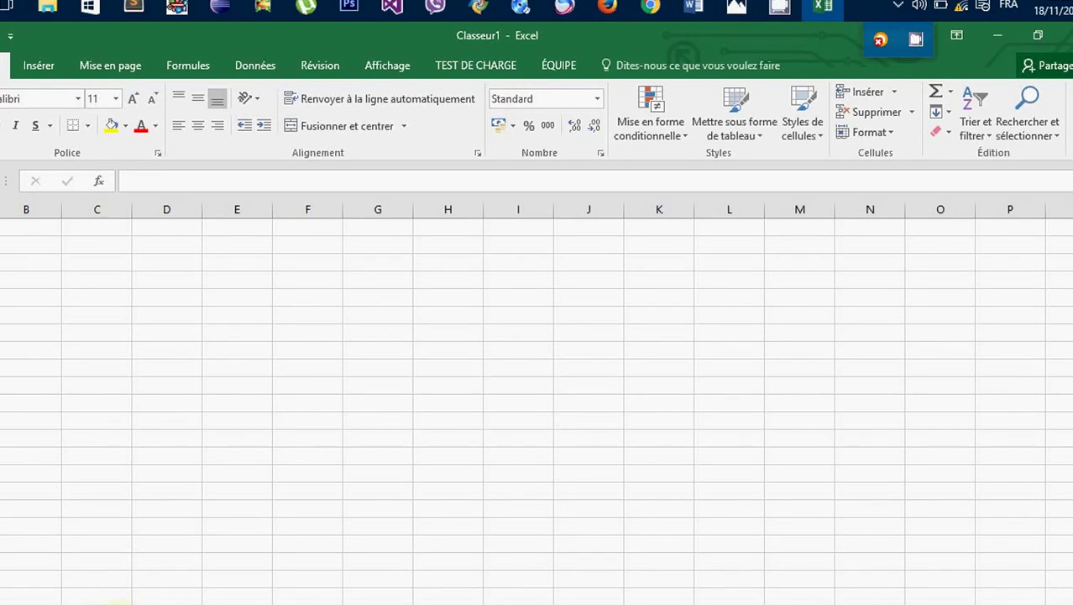
{"action": "double_click", "coordinate": [119, 604]}
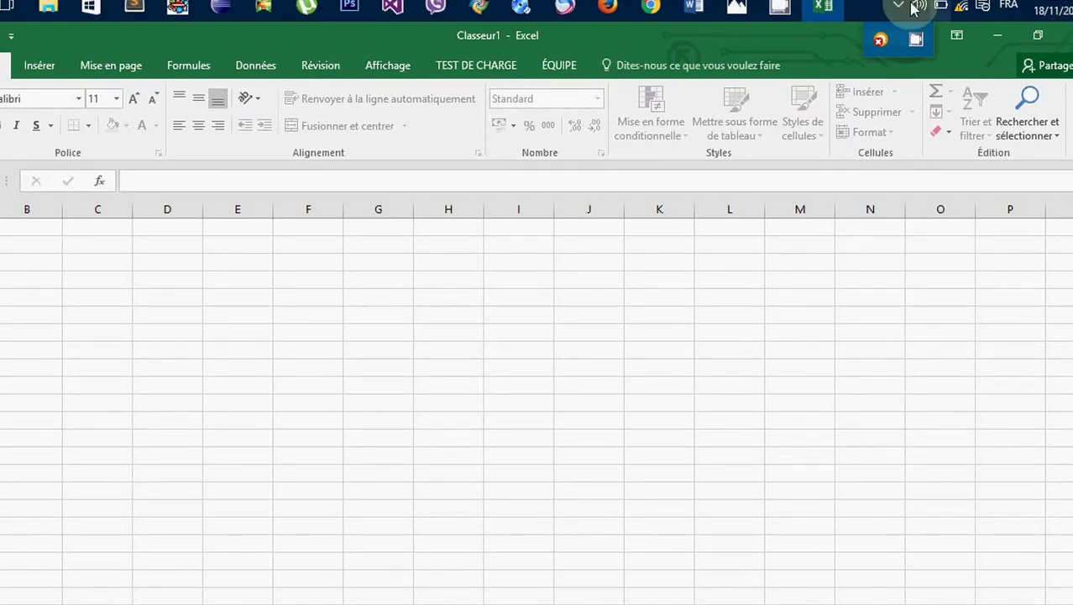
{"action": "left_click", "coordinate": [922, 32]}
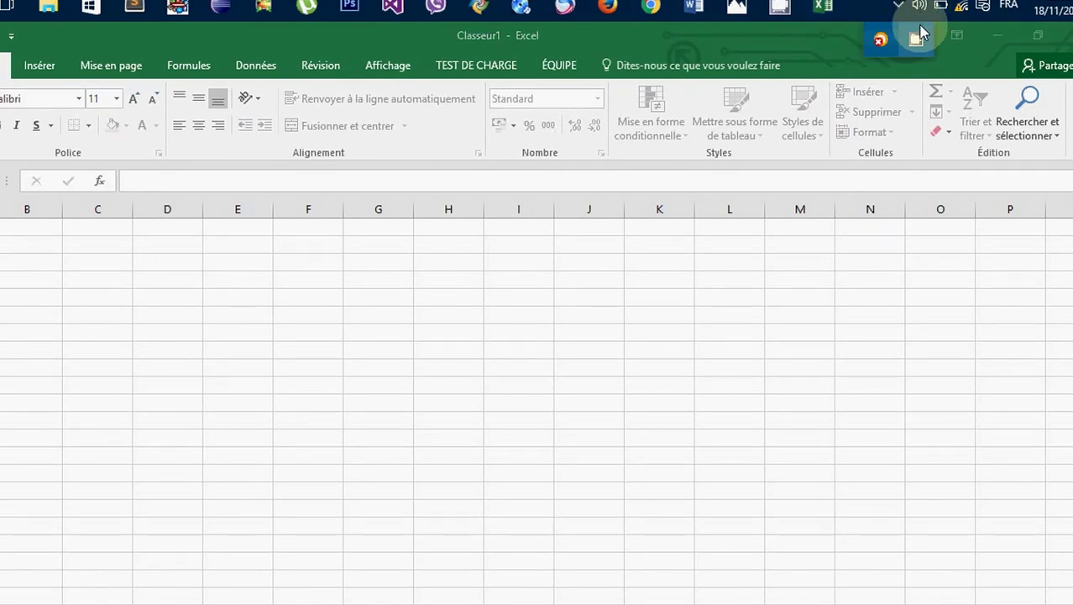